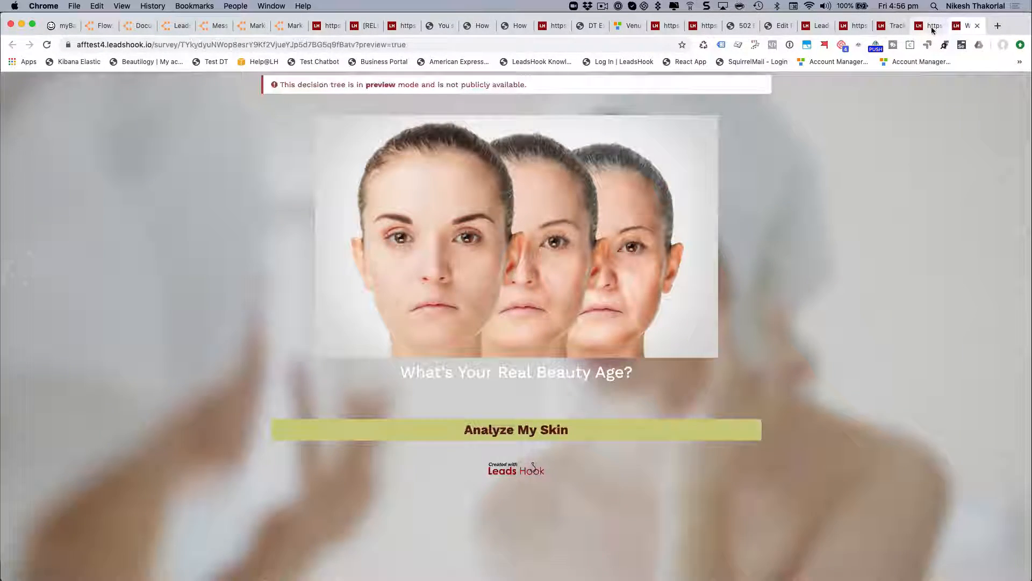
- Add the {first_name} placeholder and a comma to the start page node's title, making it "{first_name}, What's Your Real Beauty Age?"
left_click(928, 25)
scroll(477, 349, "up", 1)
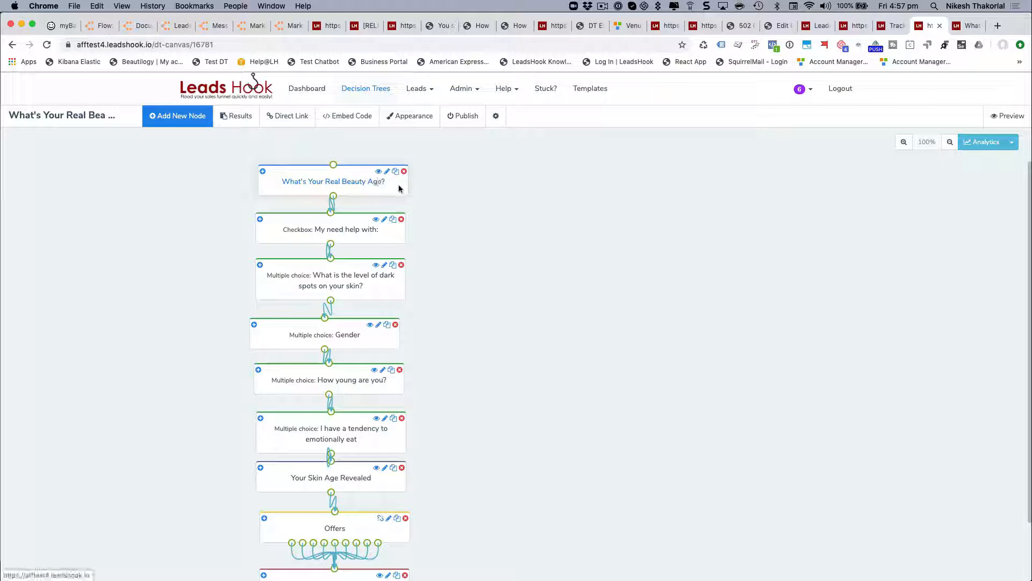
left_click(956, 27)
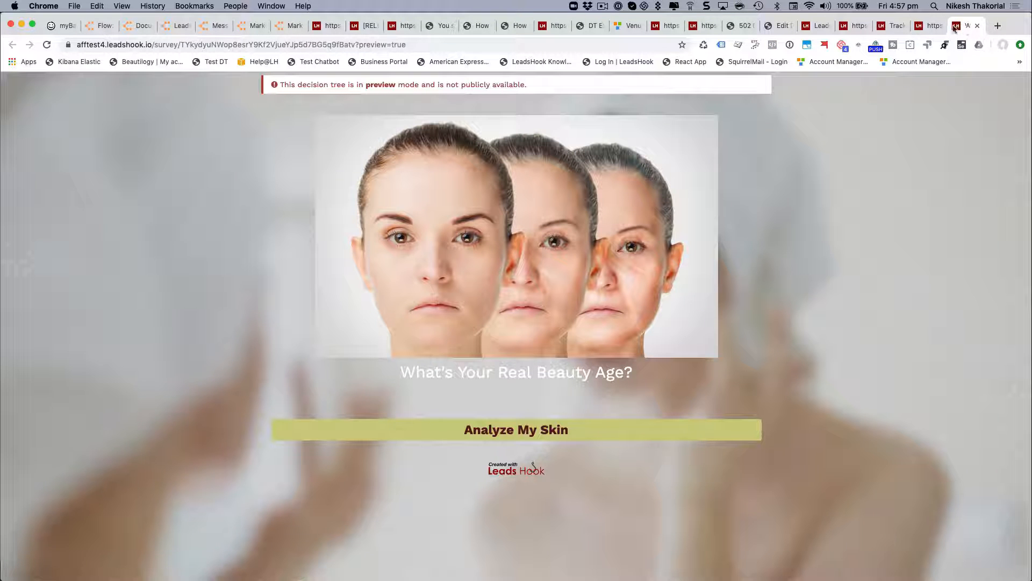
left_click(933, 26)
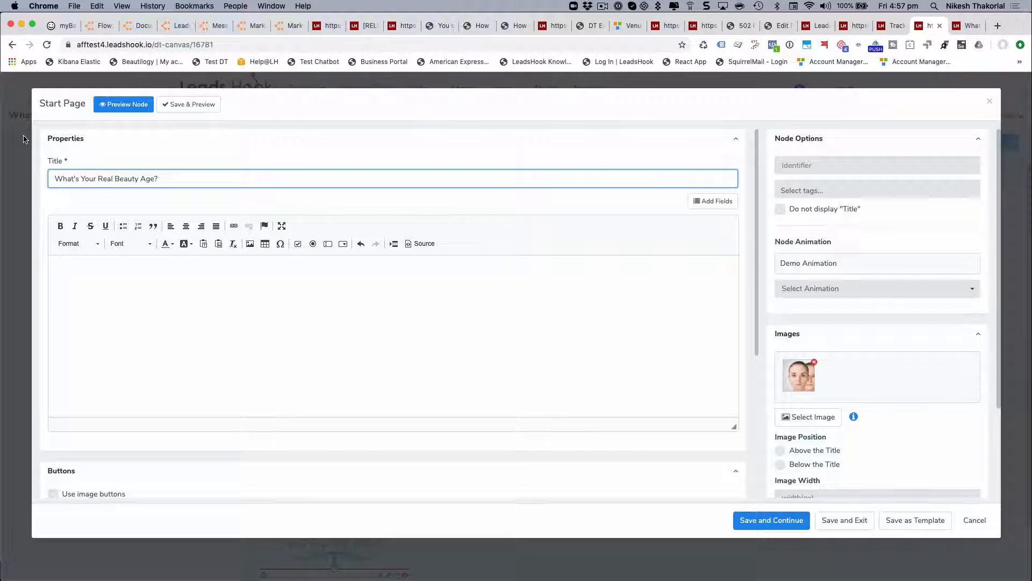
type("{")
type("first_")
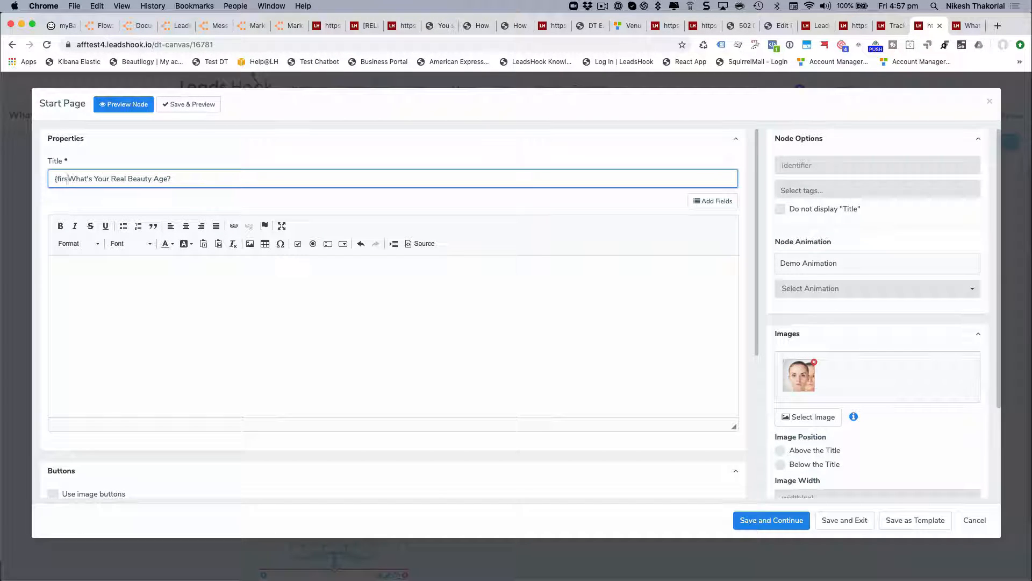
type("name}")
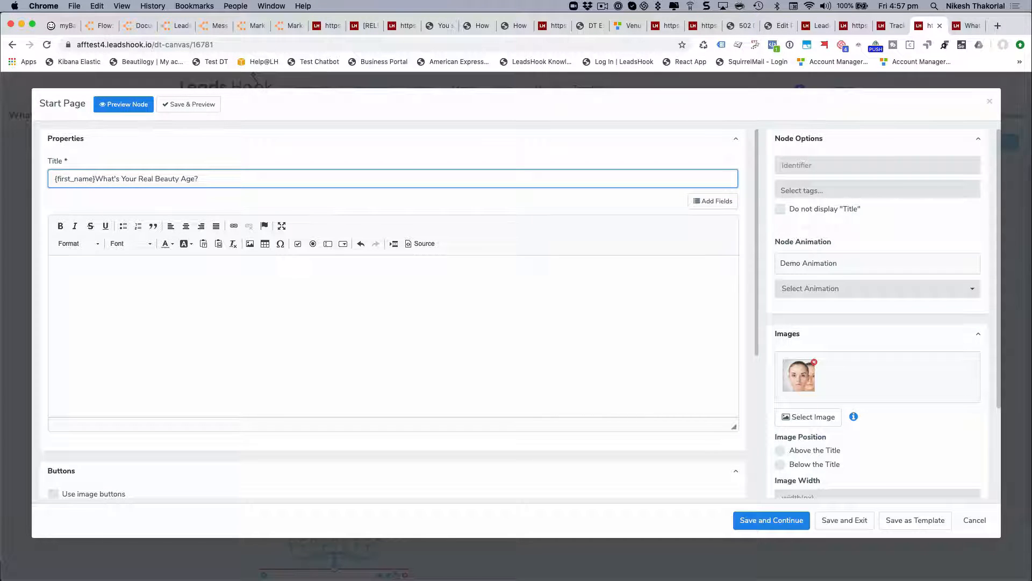
type(",")
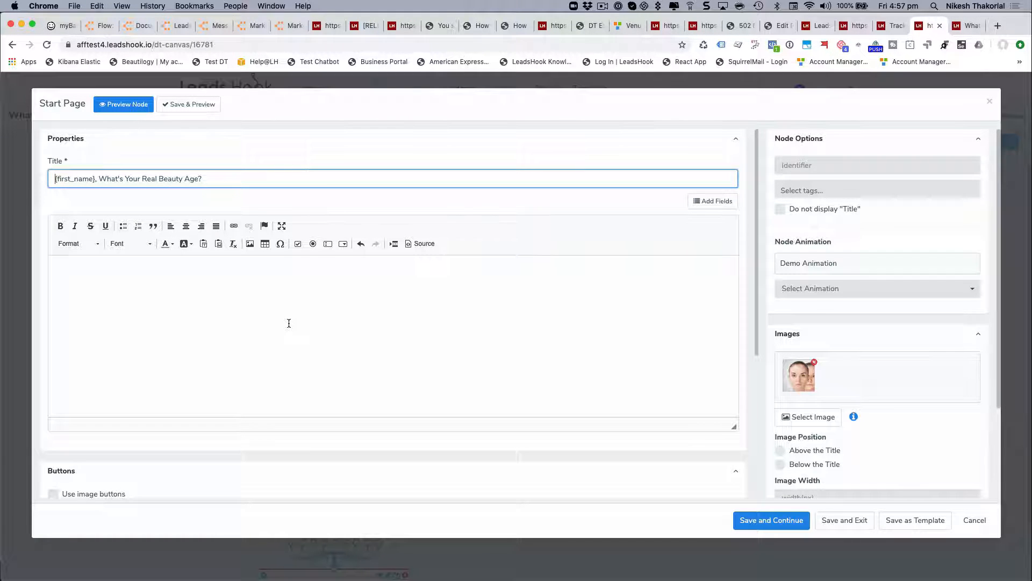
- Change the start page button's text to "{first_name}, Analyze My Skin"
scroll(307, 304, "down", 5)
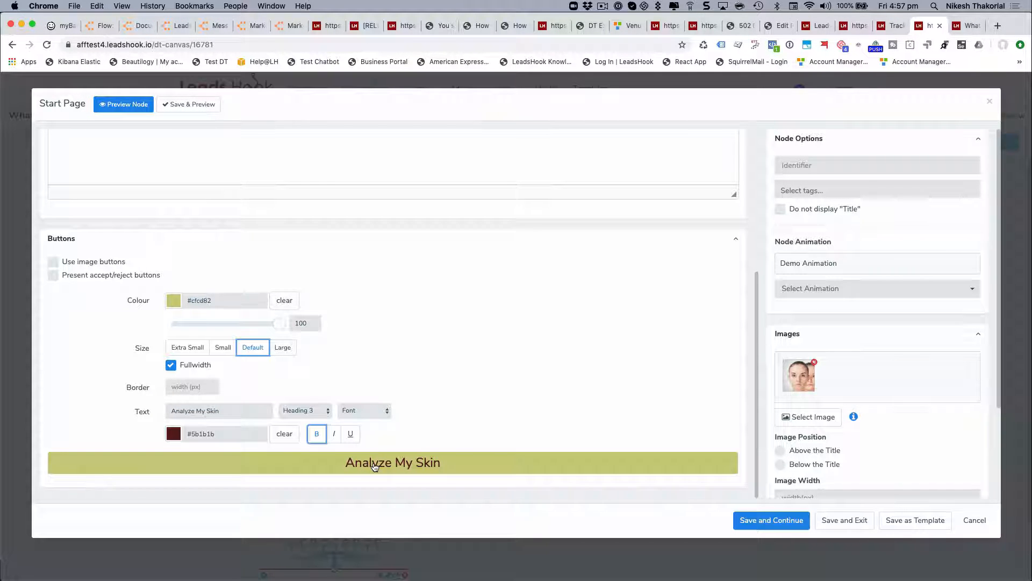
left_click(188, 411)
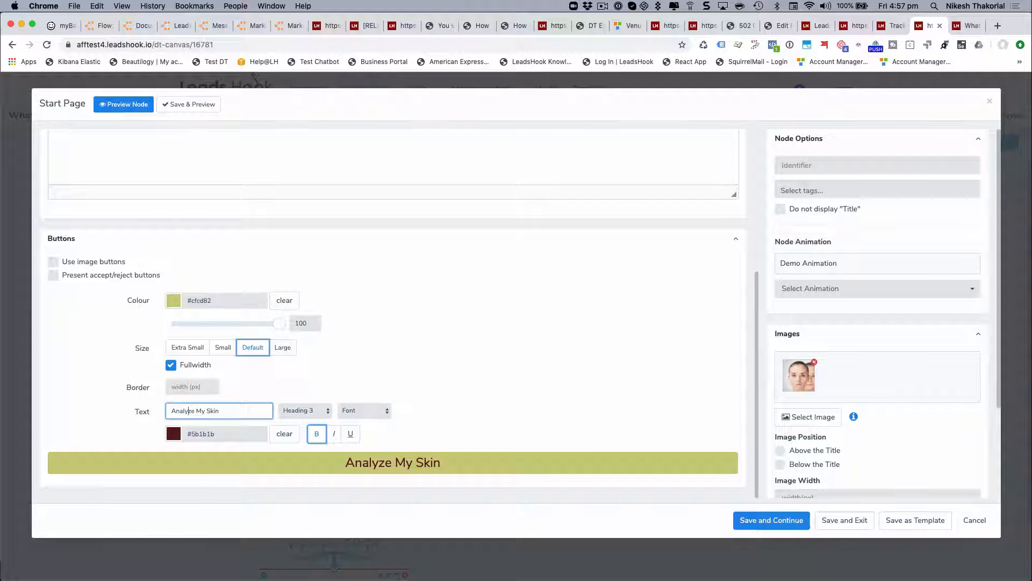
type("{first")
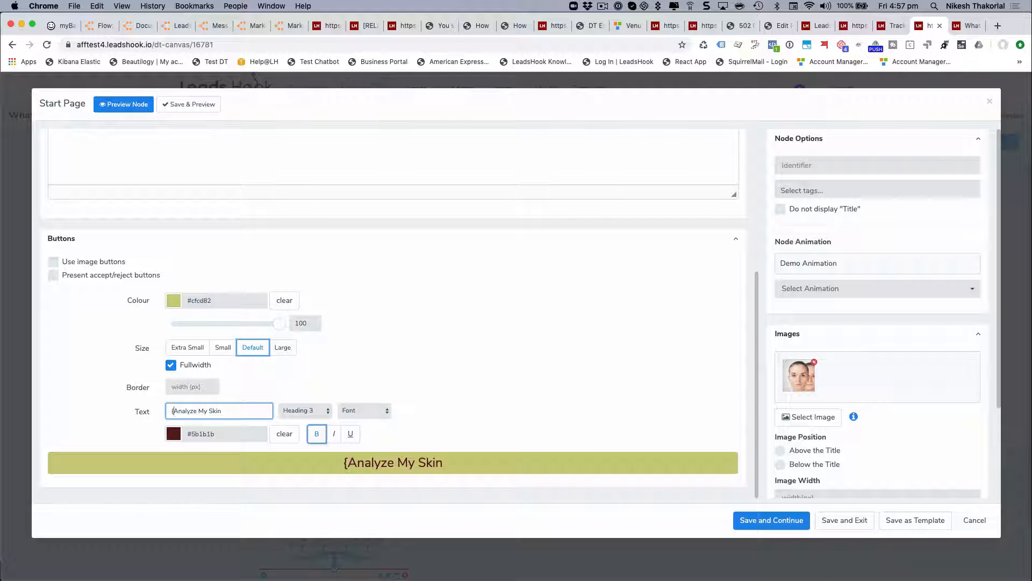
type("_name")
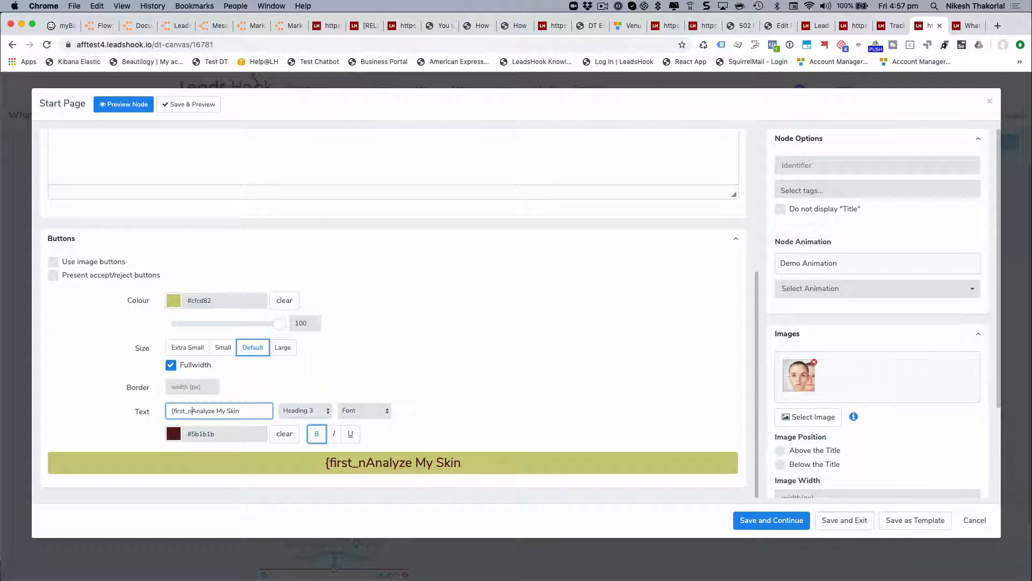
type("}")
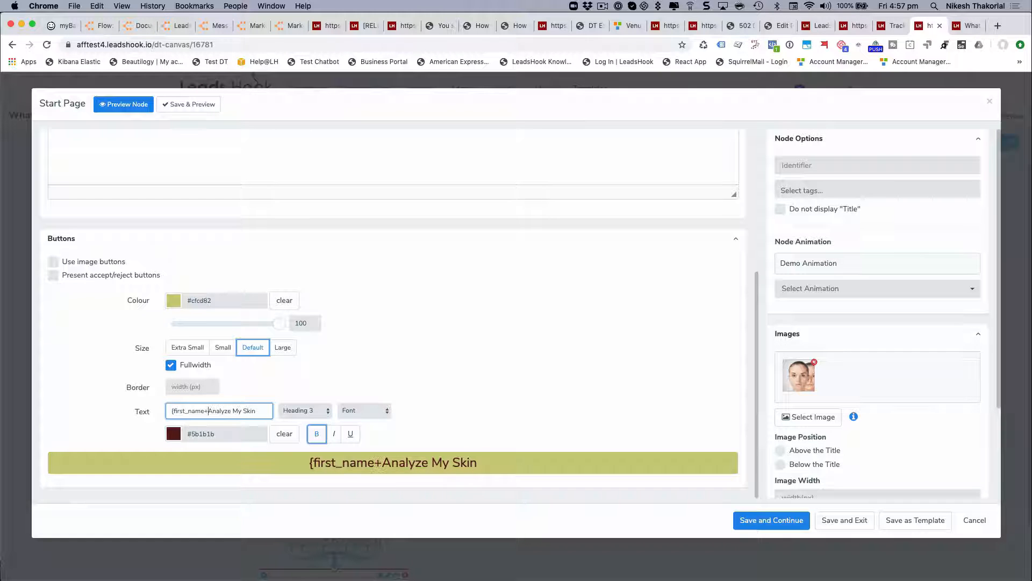
key("BackSpace")
type("}")
key("BackSpace")
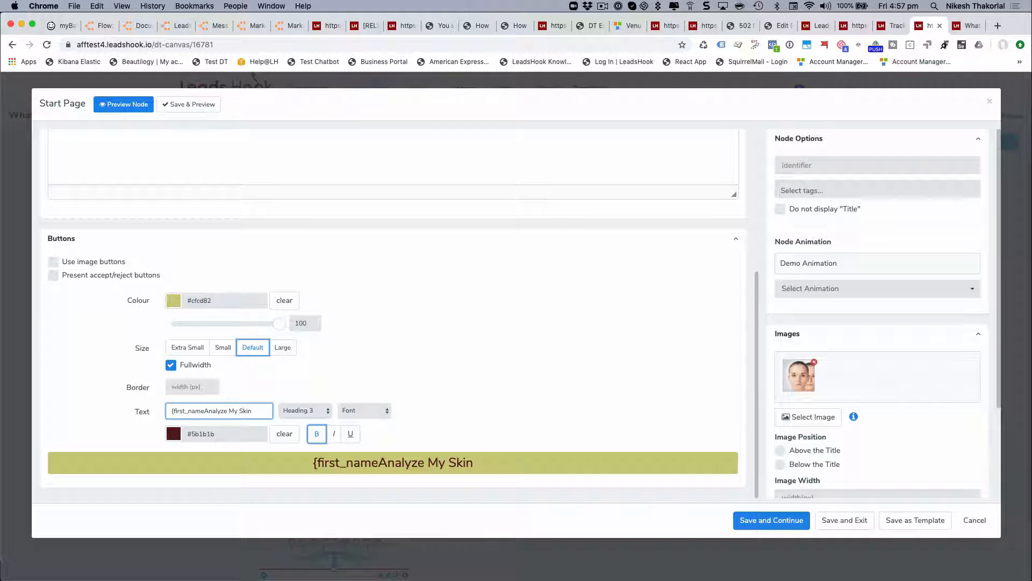
type("}")
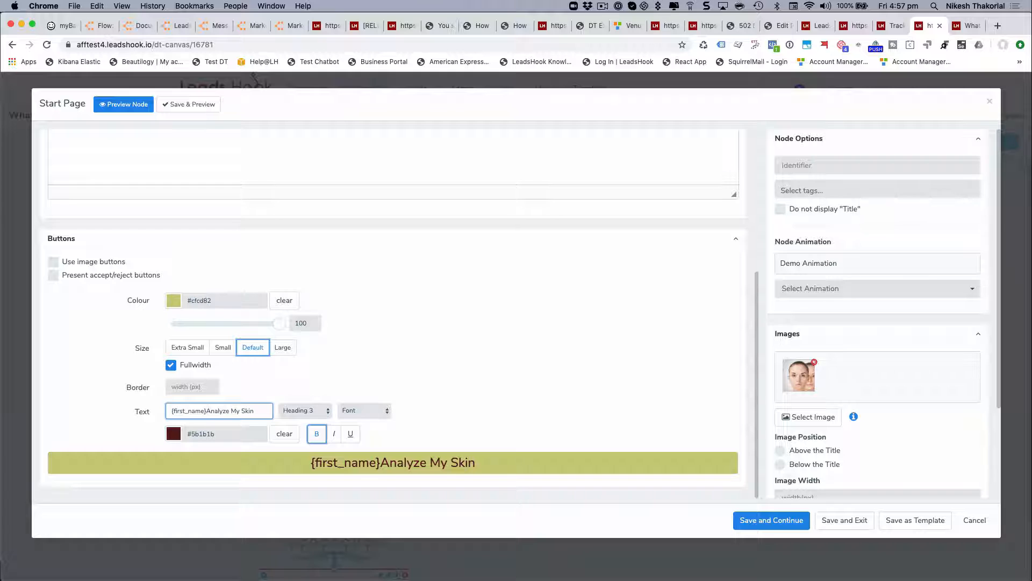
type(",")
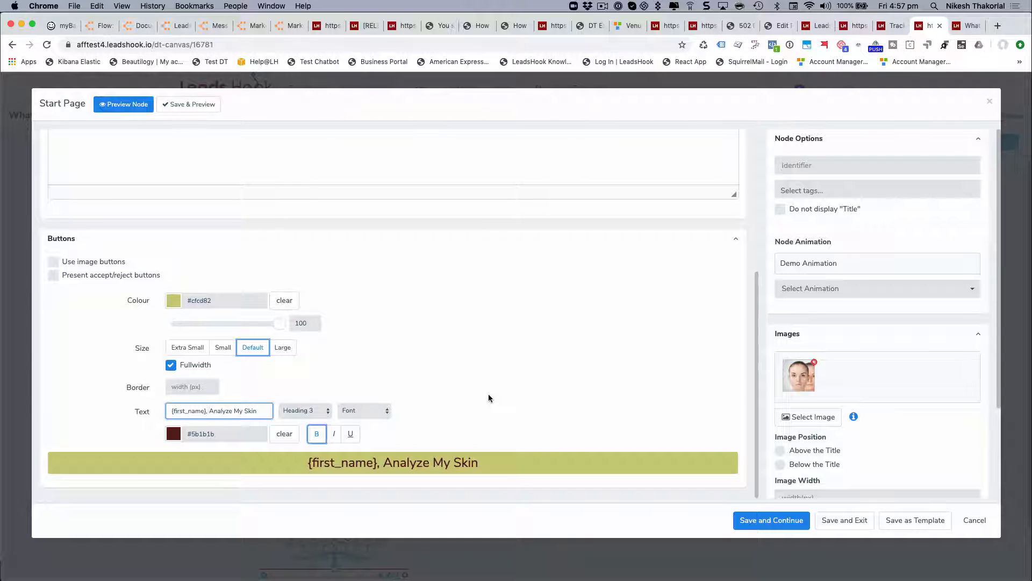
- Save and exit the start page node, and open a preview of the decision tree
scroll(488, 398, "up", 1)
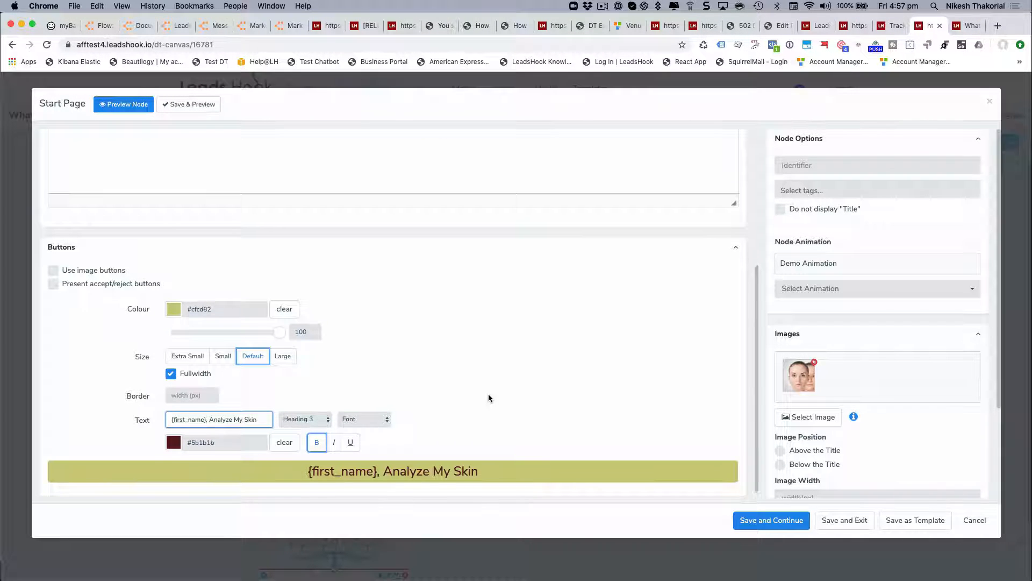
scroll(488, 396, "up", 2)
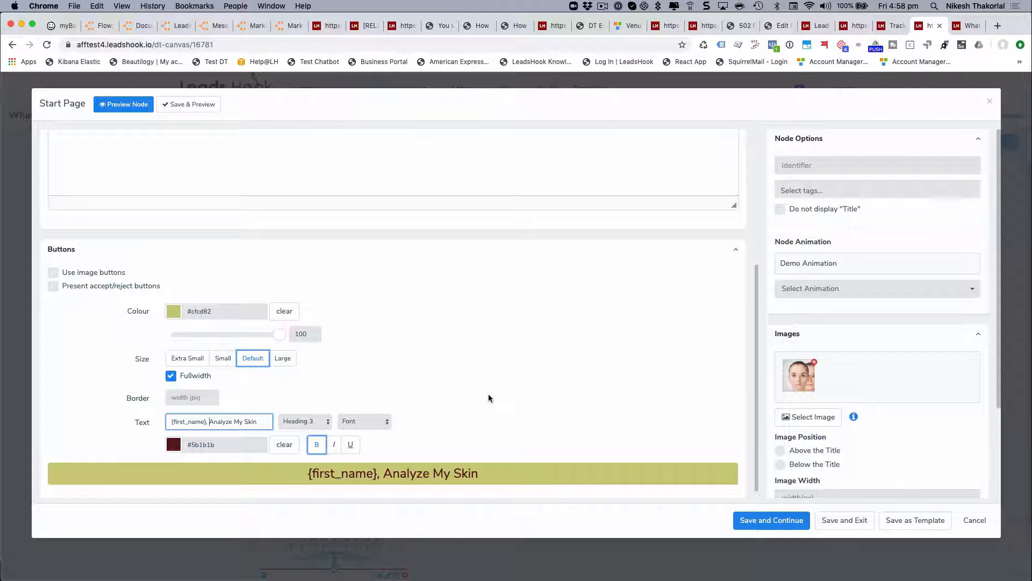
scroll(488, 398, "down", 2)
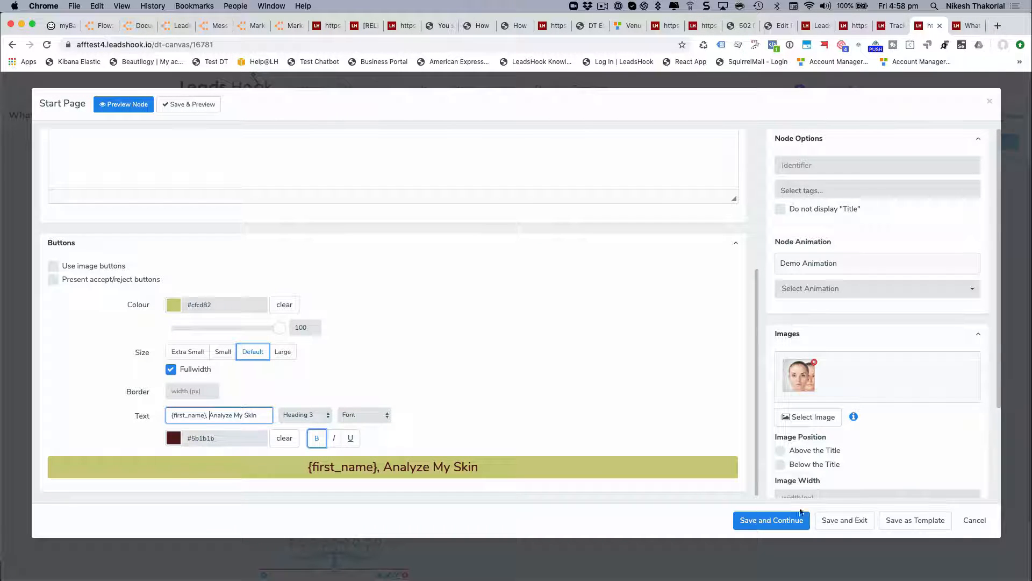
left_click(851, 524)
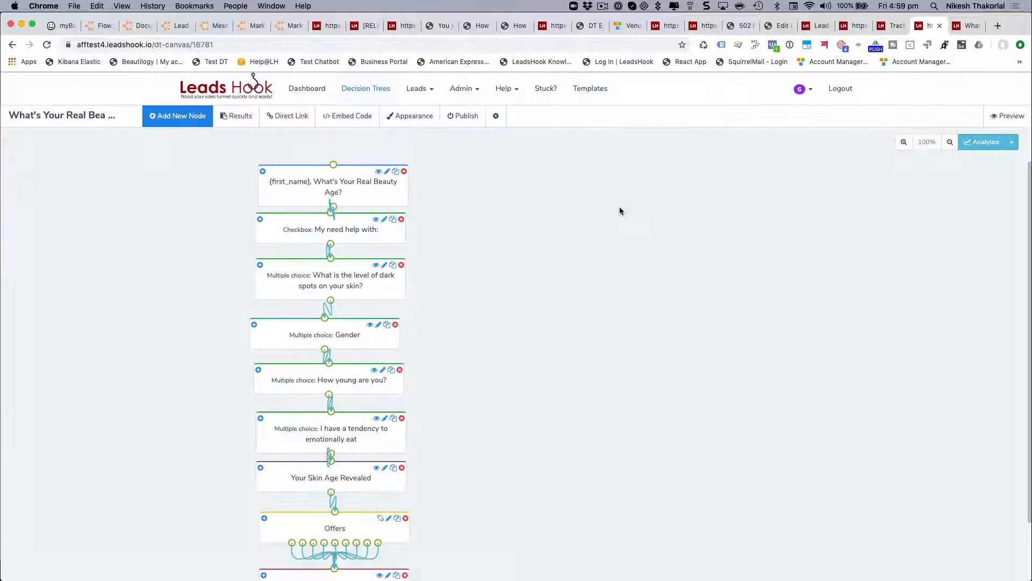
left_click(1012, 119)
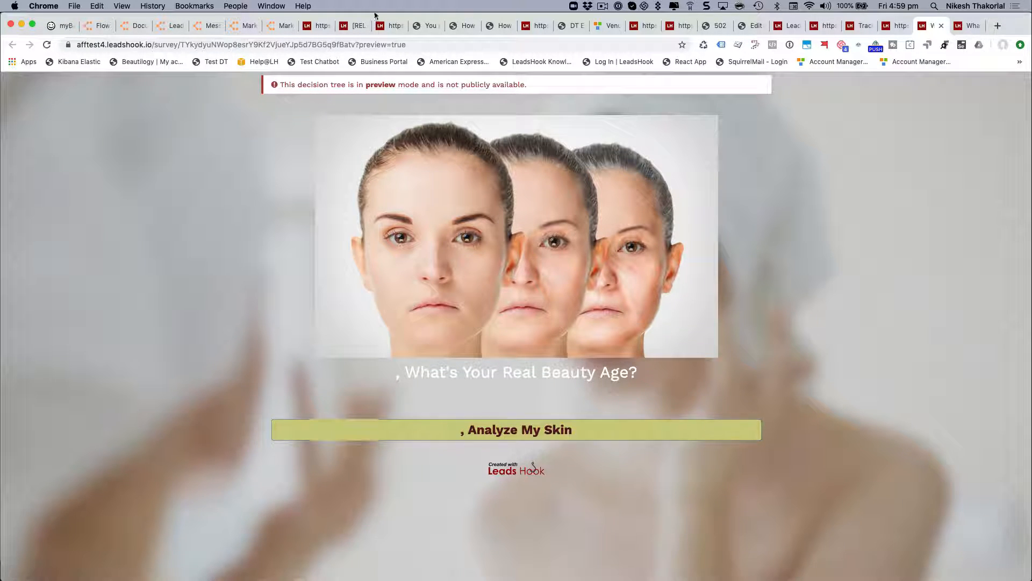
- Append the parameter &first_name= with a sample first name to the preview URL and load the page
left_click(413, 45)
left_click(415, 45)
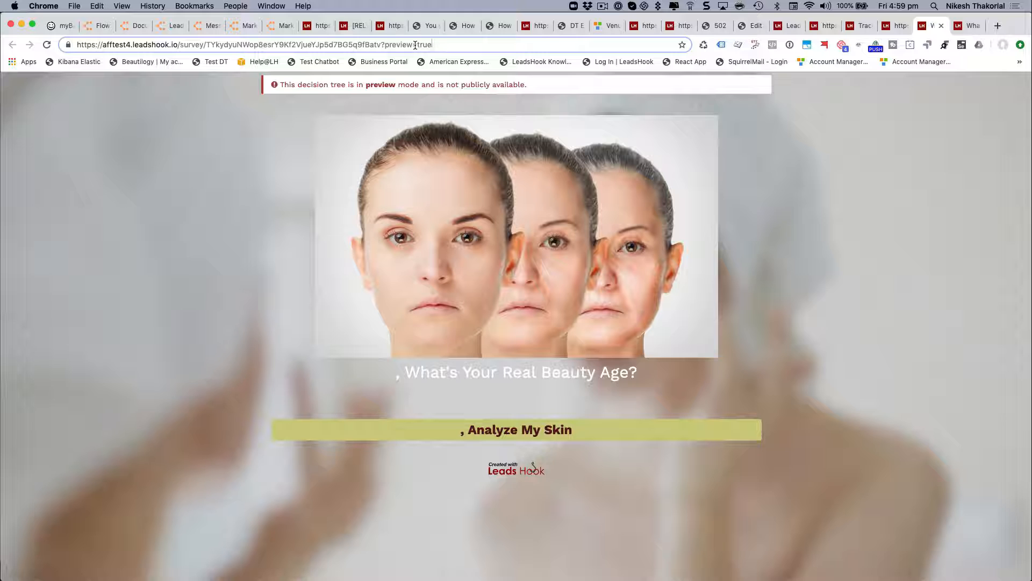
type("&fir")
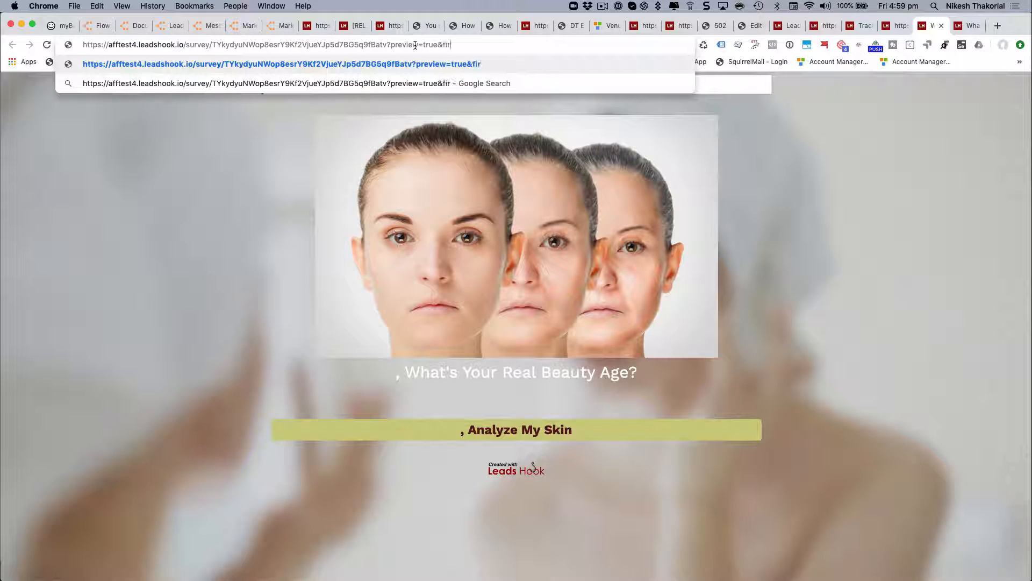
type("st_name")
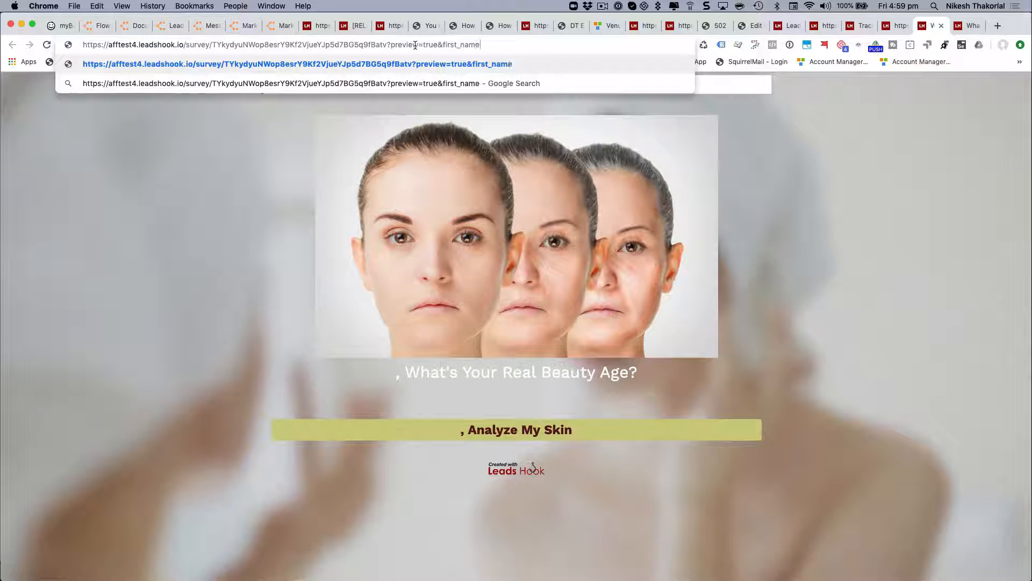
type("=Nik")
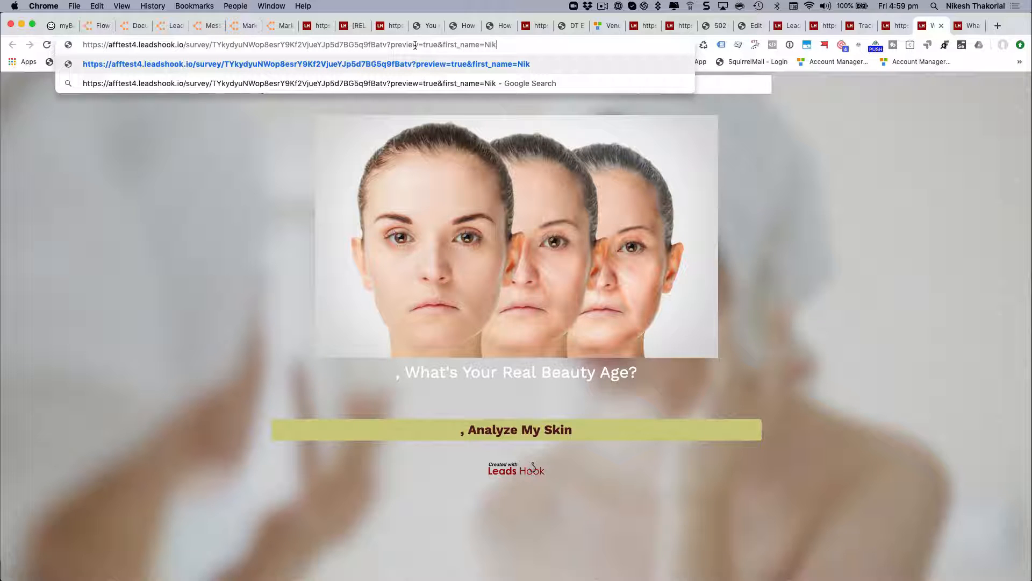
key("Return")
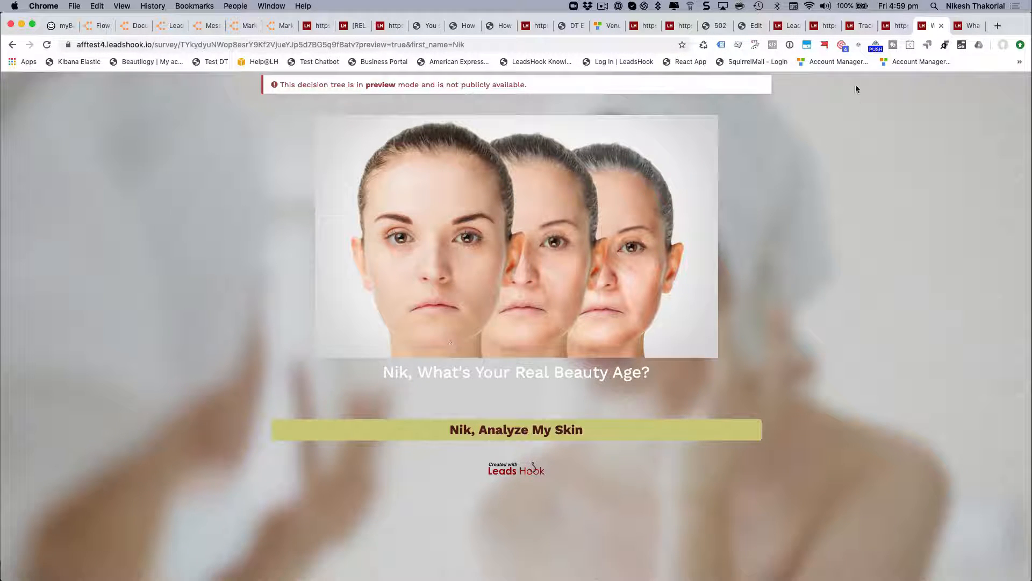
- Examine the description, form fields and submit button settings of the "Your Skin Age Revealed" node on the decision tree canvas without saving changes
left_click(896, 26)
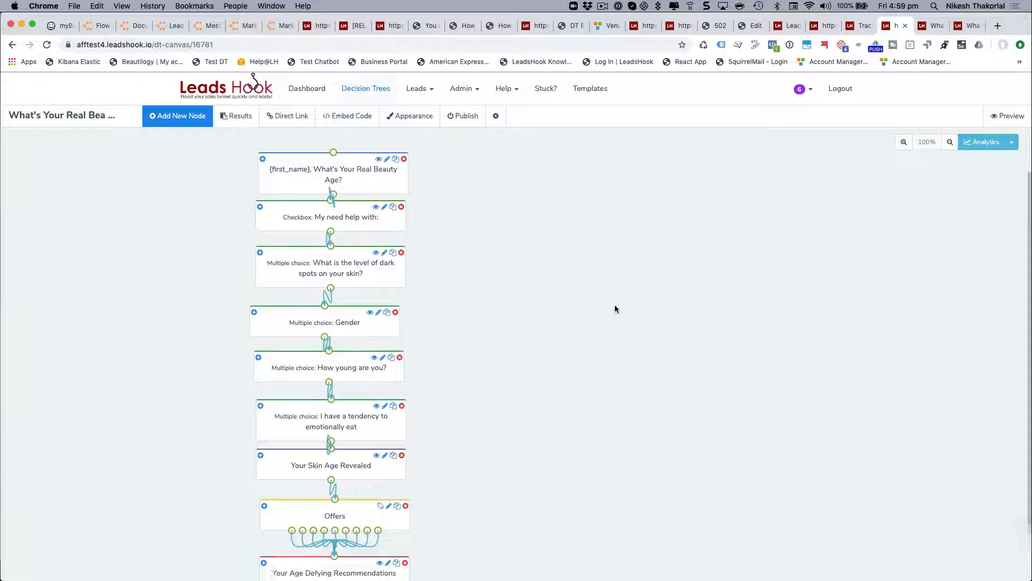
scroll(615, 309, "down", 1)
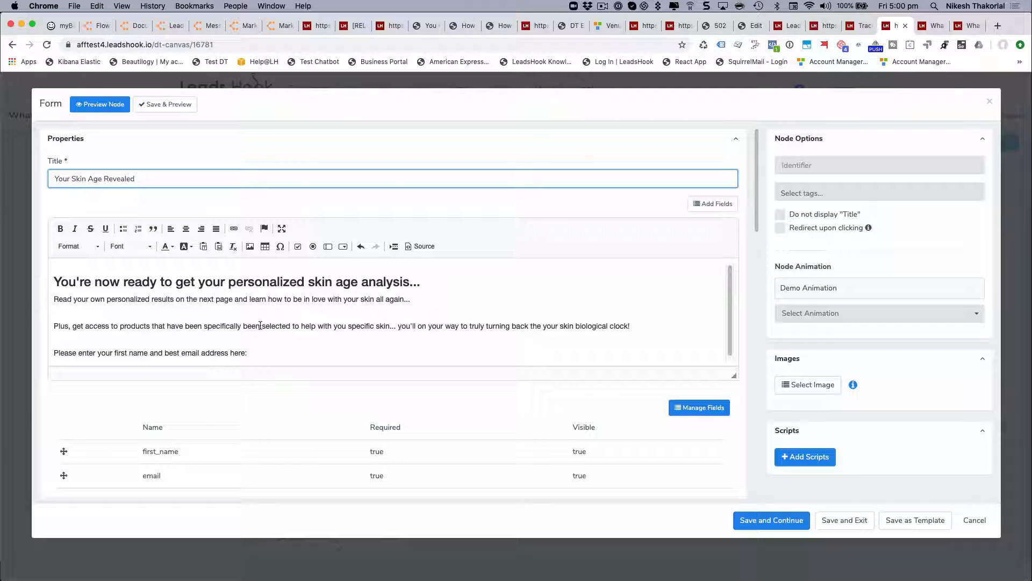
scroll(422, 299, "down", 1)
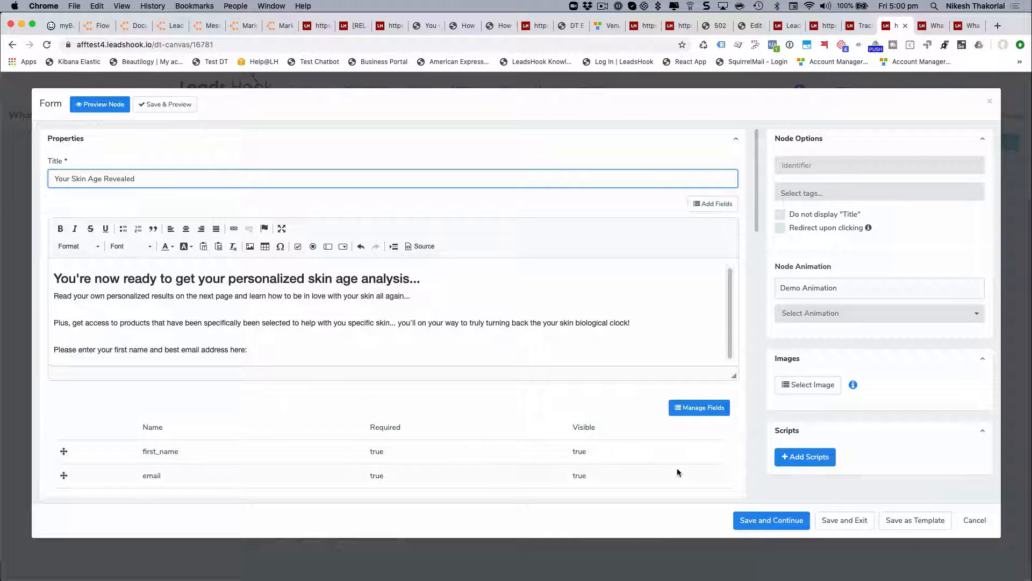
left_click(992, 519)
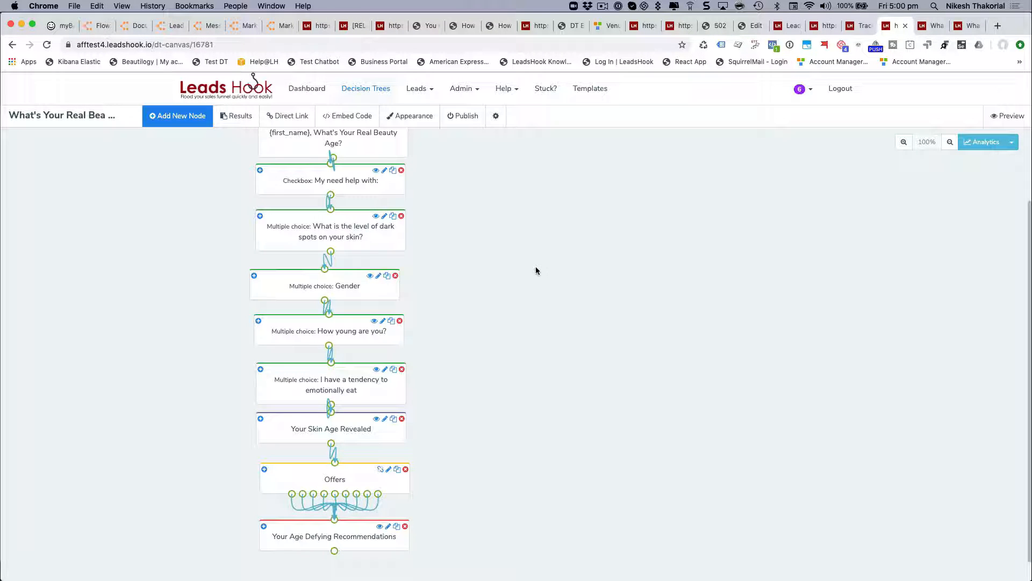
scroll(508, 295, "down", 2)
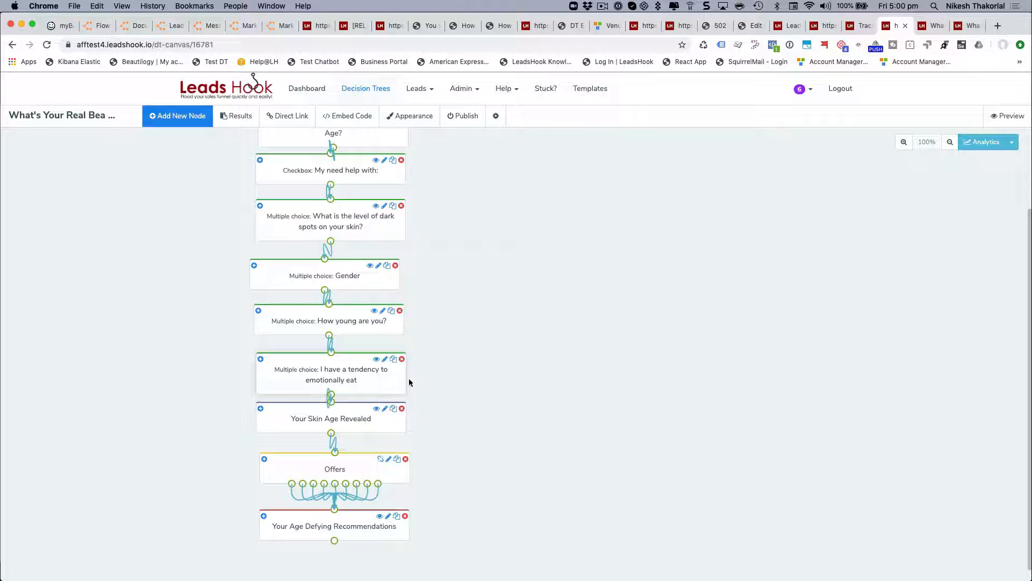
scroll(510, 396, "up", 3)
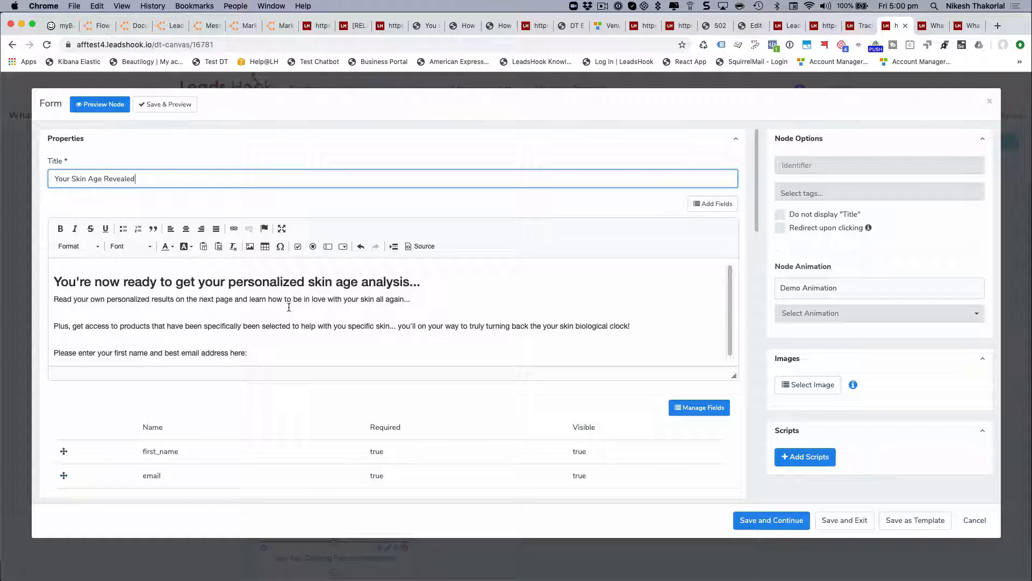
scroll(316, 317, "down", 1)
scroll(349, 411, "down", 8)
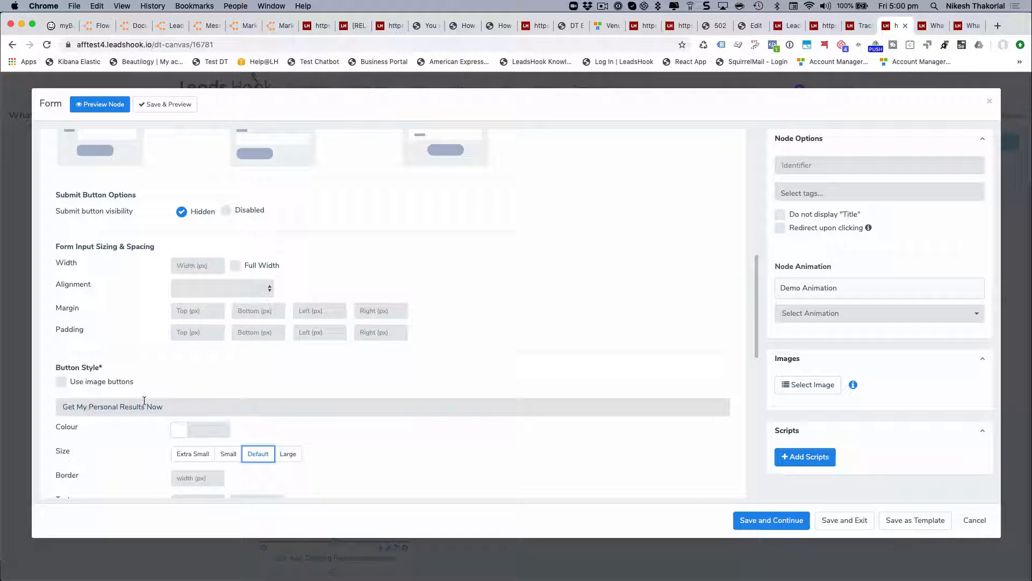
scroll(446, 350, "up", 5)
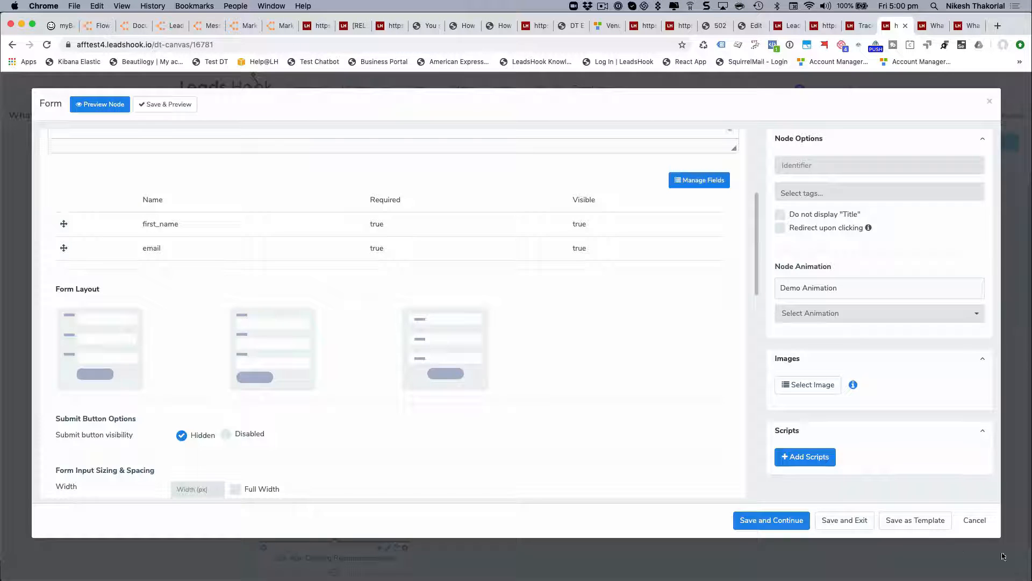
left_click(974, 520)
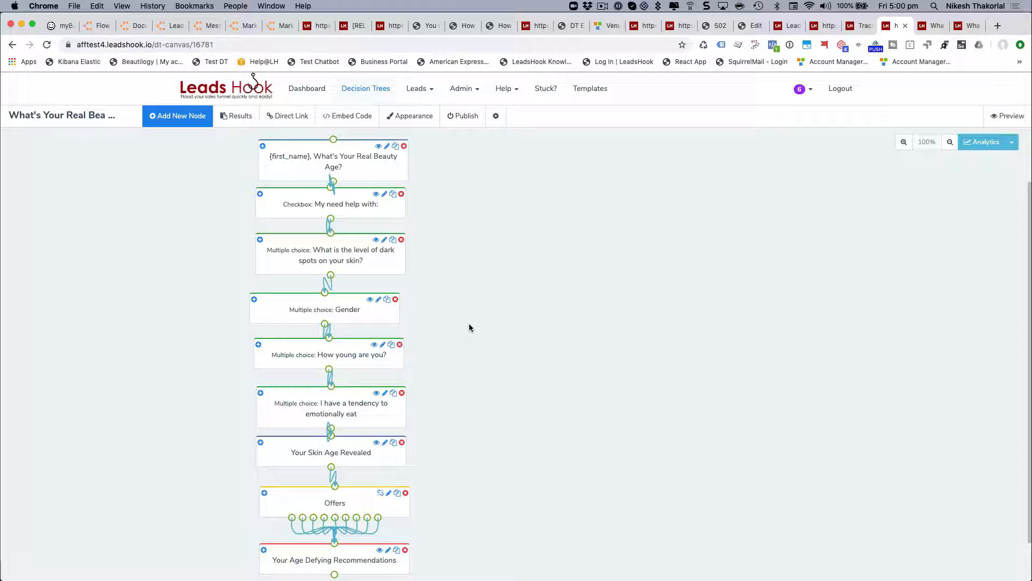
key("ctrl+shift+Tab")
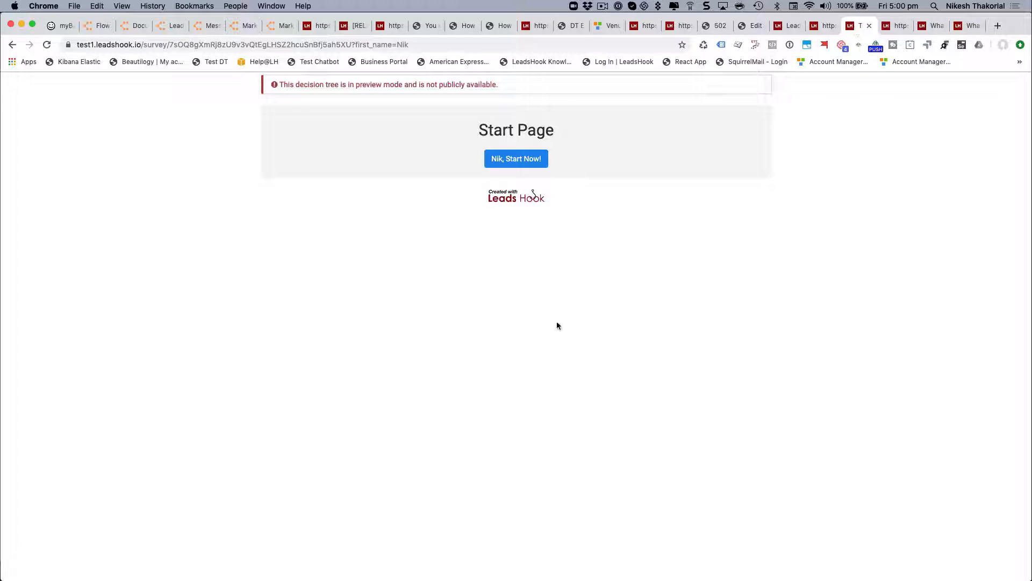
left_click(897, 26)
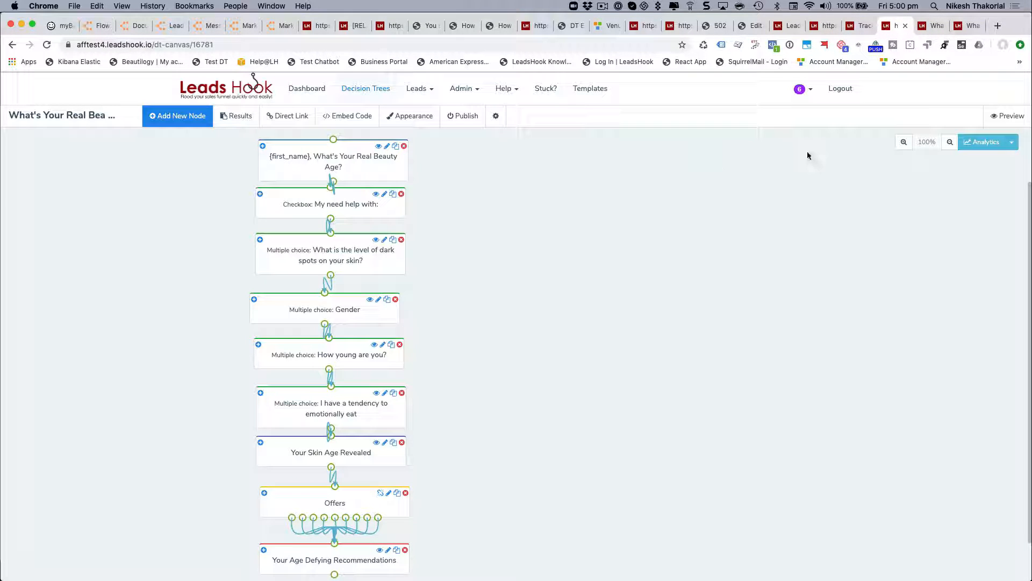
- Review the layout, input sizing, button style and consent options of the "Your Skin Age Revealed" form, then close it without saving
scroll(447, 471, "down", 1)
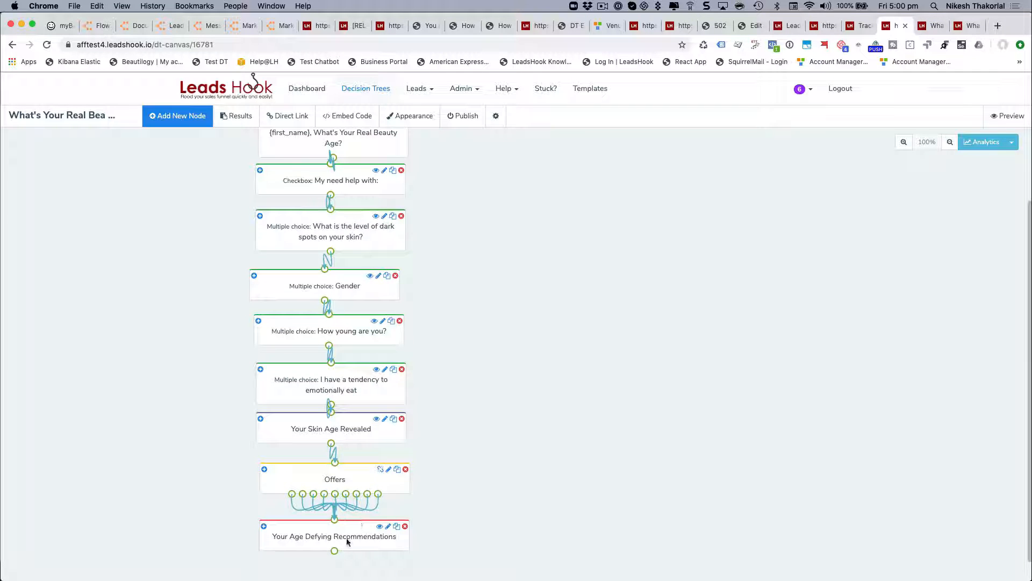
left_click(343, 432)
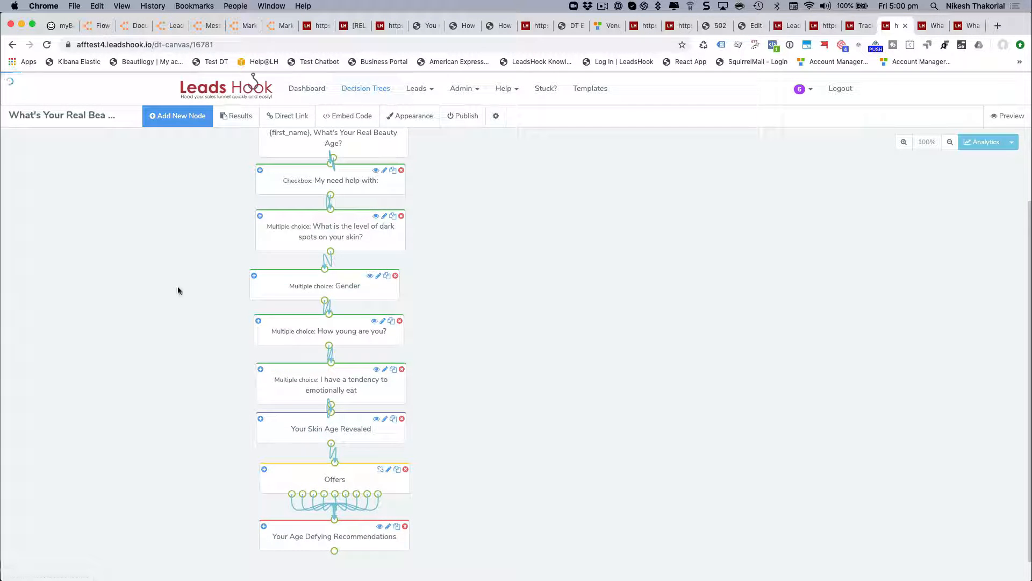
scroll(224, 395, "down", 5)
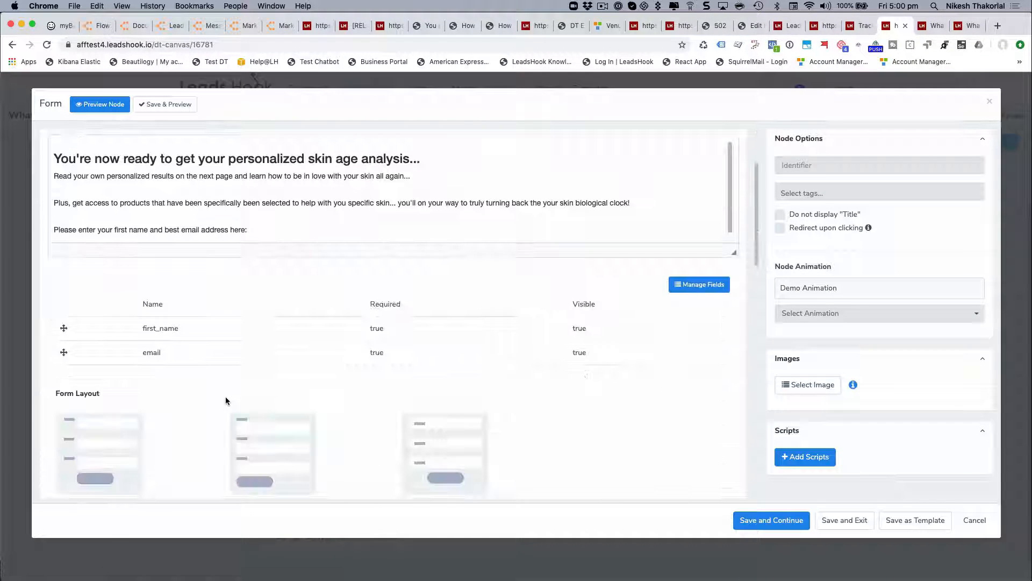
scroll(225, 400, "down", 10)
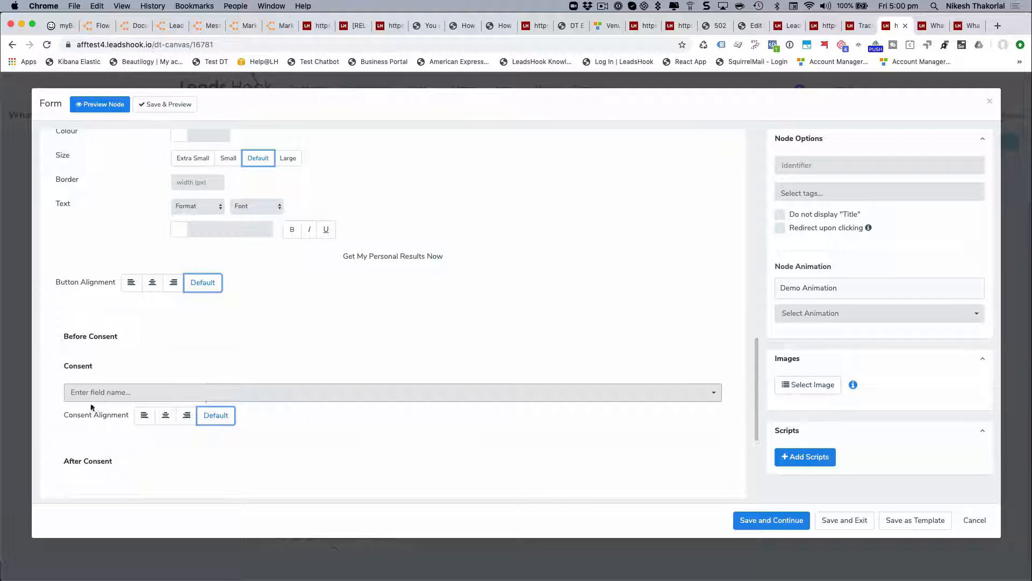
scroll(210, 413, "up", 15)
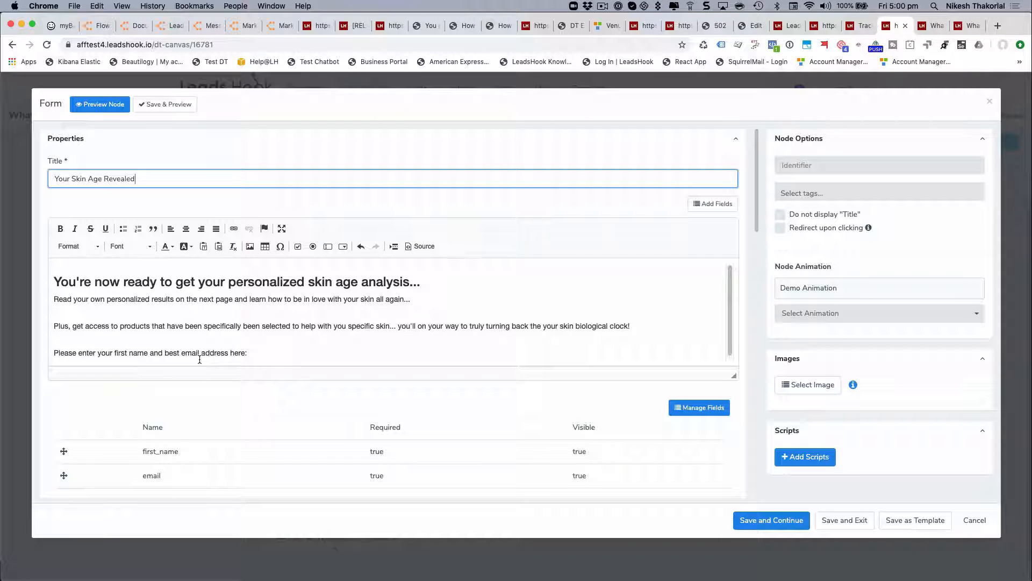
scroll(231, 368, "down", 4)
scroll(231, 367, "down", 5)
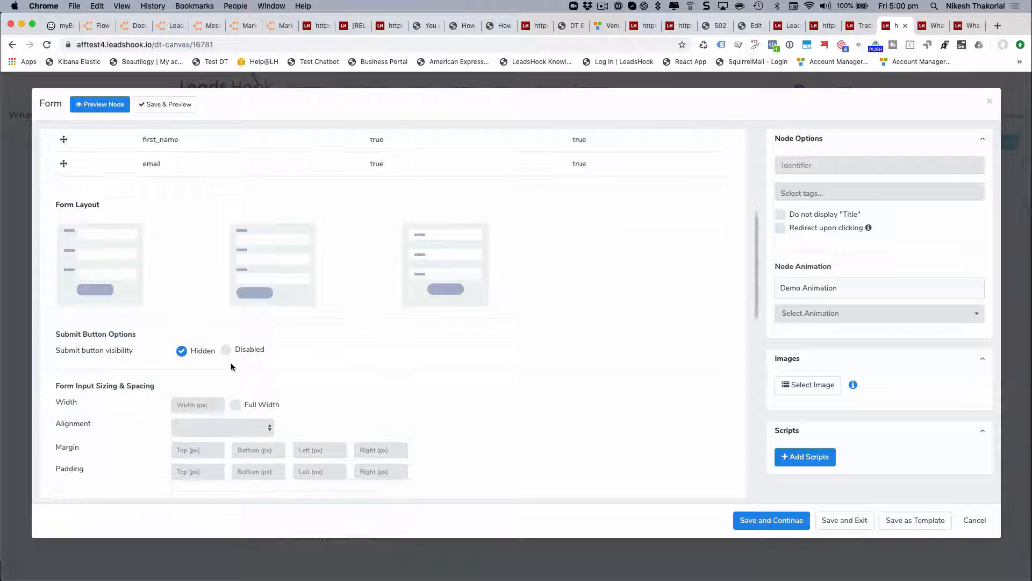
scroll(231, 367, "down", 1)
scroll(89, 422, "down", 1)
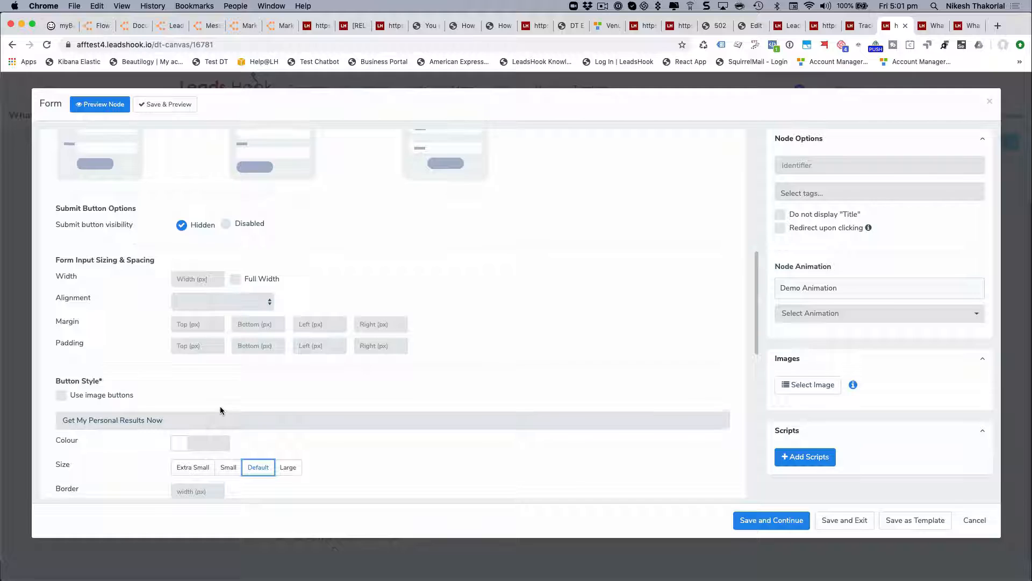
scroll(221, 406, "down", 5)
scroll(221, 405, "up", 1)
scroll(221, 405, "up", 5)
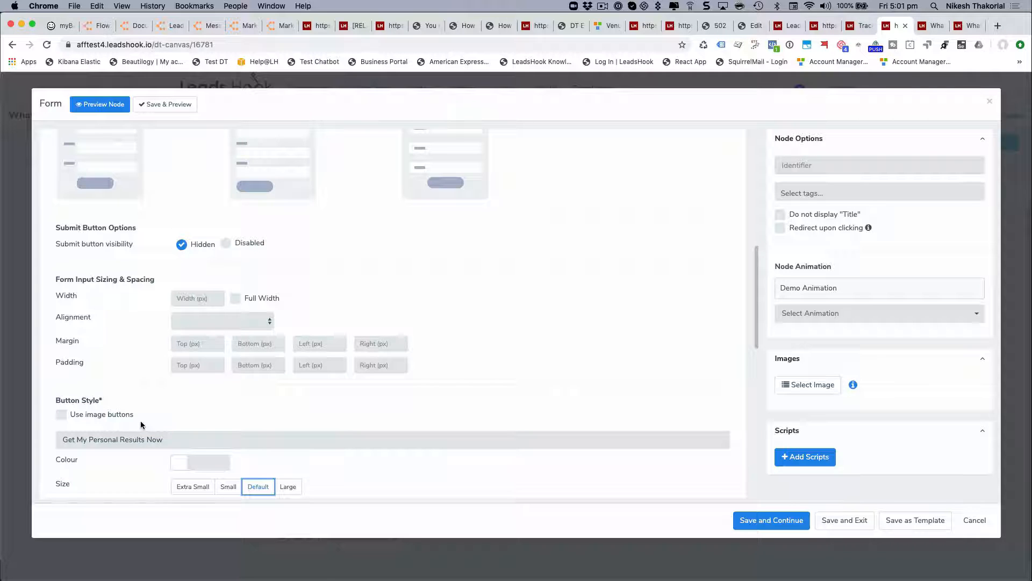
left_click(975, 520)
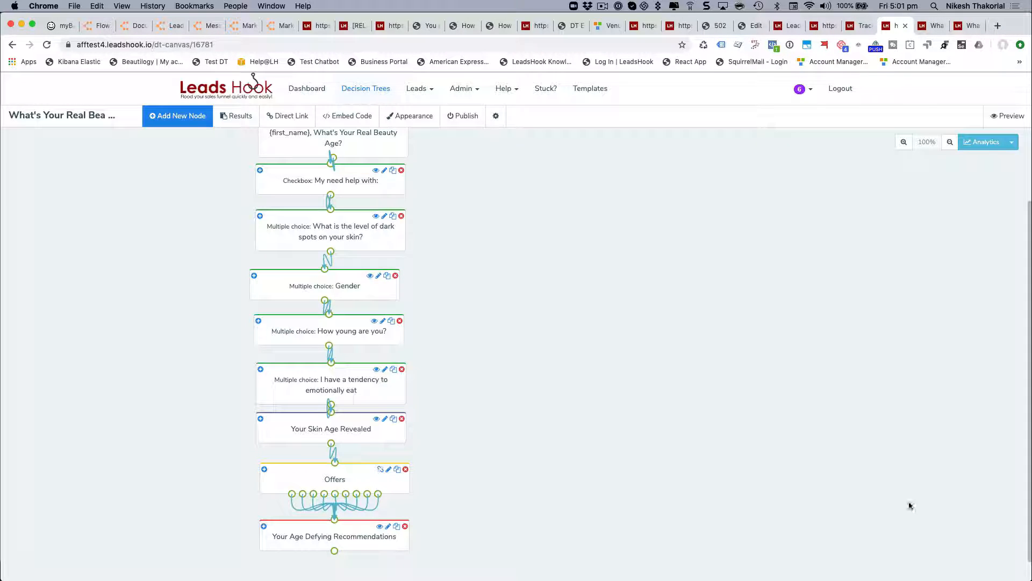
- Add a blank Decision node on the empty canvas beside the question nodes and start a new path in it
scroll(560, 371, "up", 1)
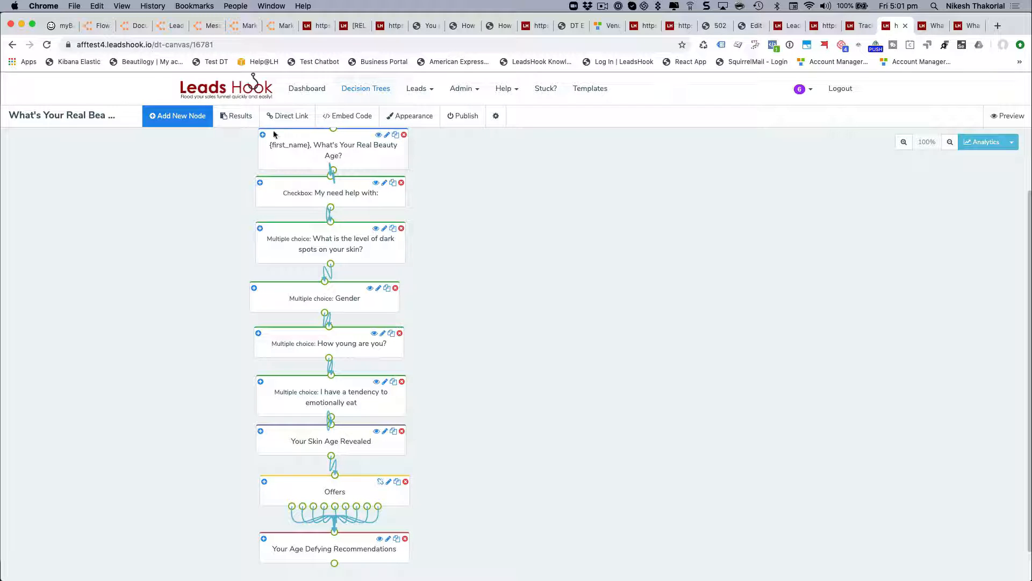
left_click(184, 119)
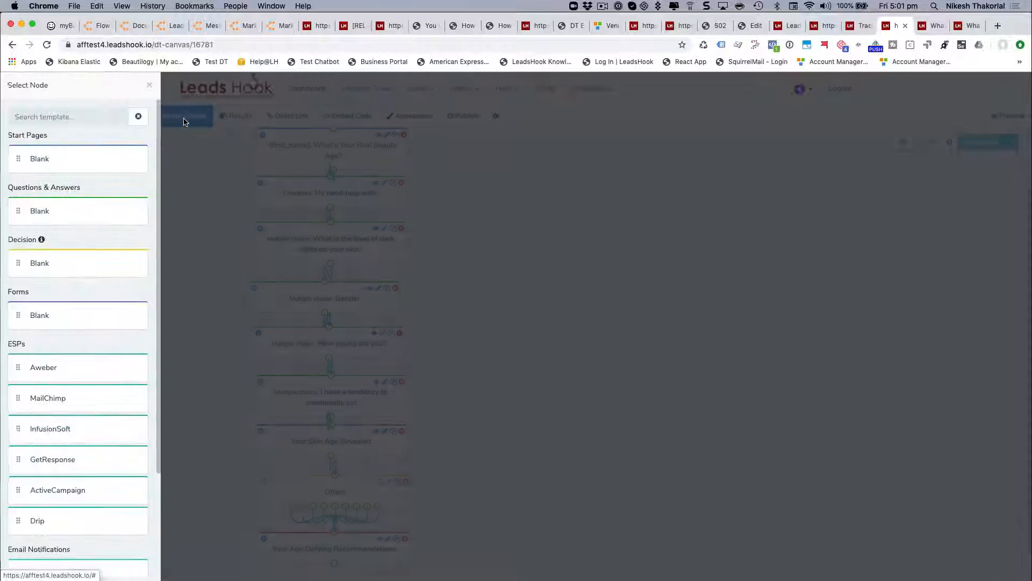
left_click_drag(81, 263, 564, 283)
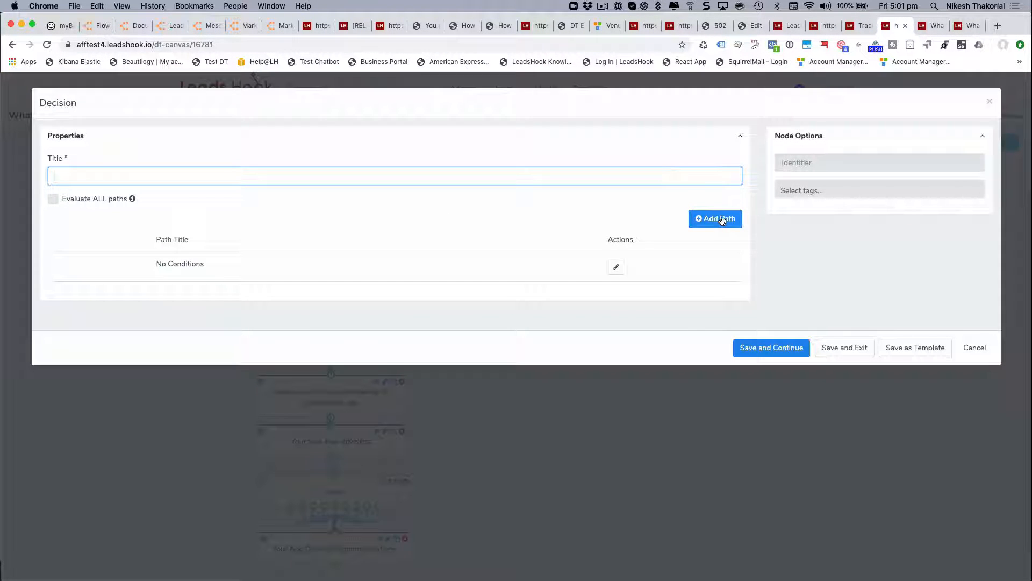
left_click(722, 220)
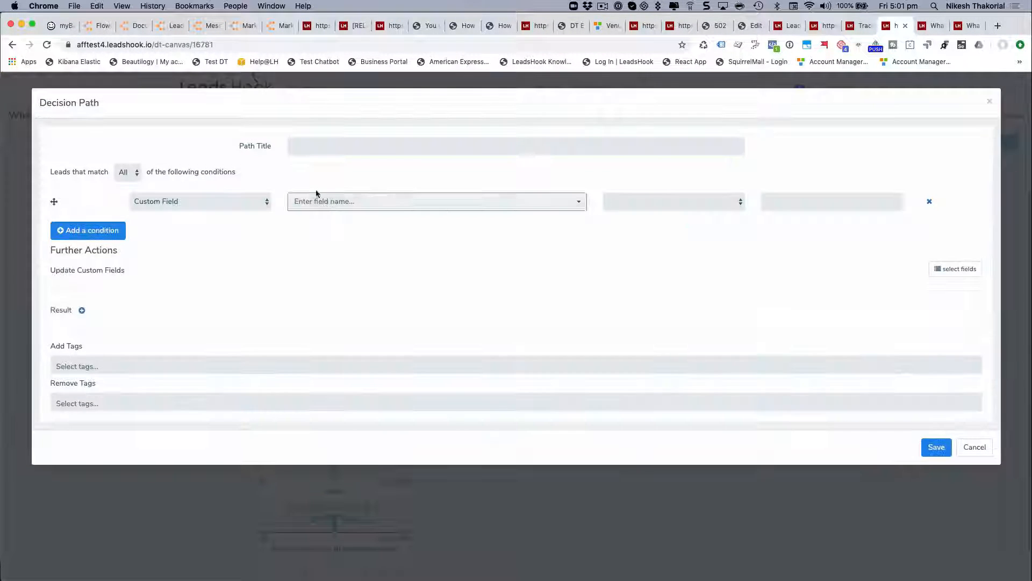
- Set up two conditions in the decision path, both based on Question instead of Custom Field
left_click(207, 201)
left_click(197, 212)
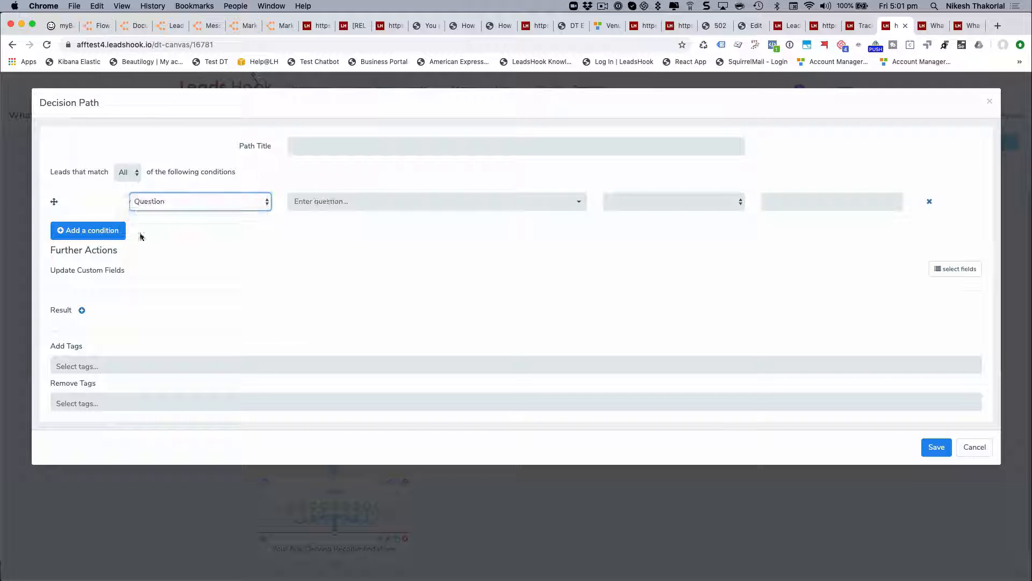
left_click(104, 230)
left_click(161, 225)
left_click(163, 235)
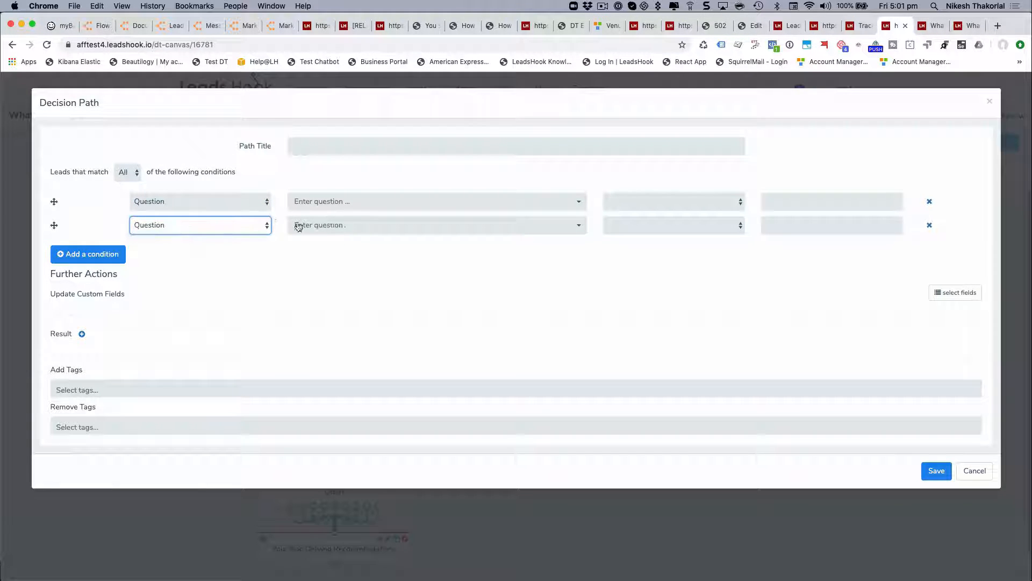
- Define the first condition as "My need help with:" is "Forehead 'worry' lines"
left_click(297, 203)
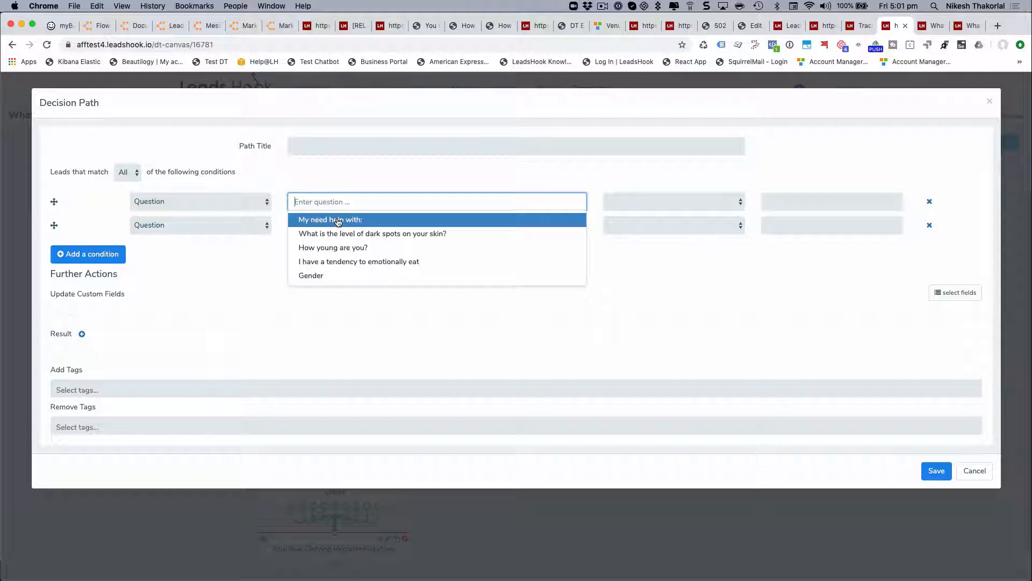
left_click(337, 220)
left_click(780, 204)
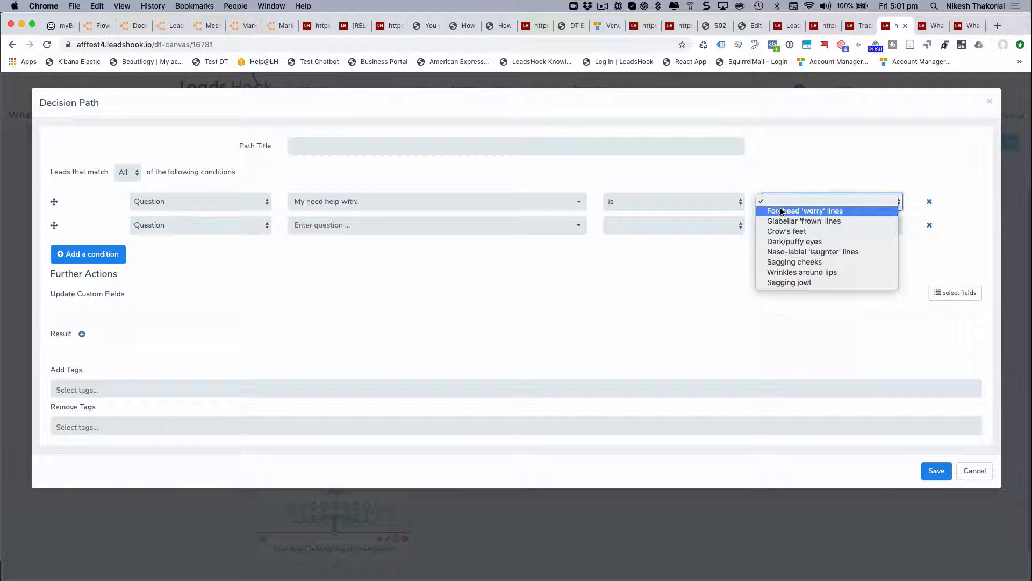
left_click(781, 211)
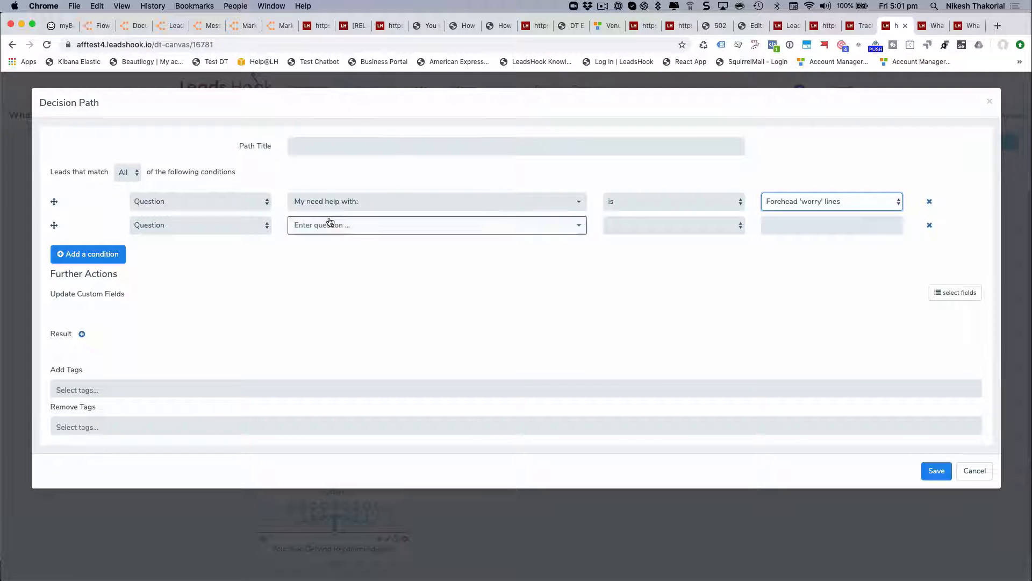
- Define the second condition as "What is the level of dark spots on your skin?" is "I am covered in dark spots"
left_click(330, 222)
left_click(347, 257)
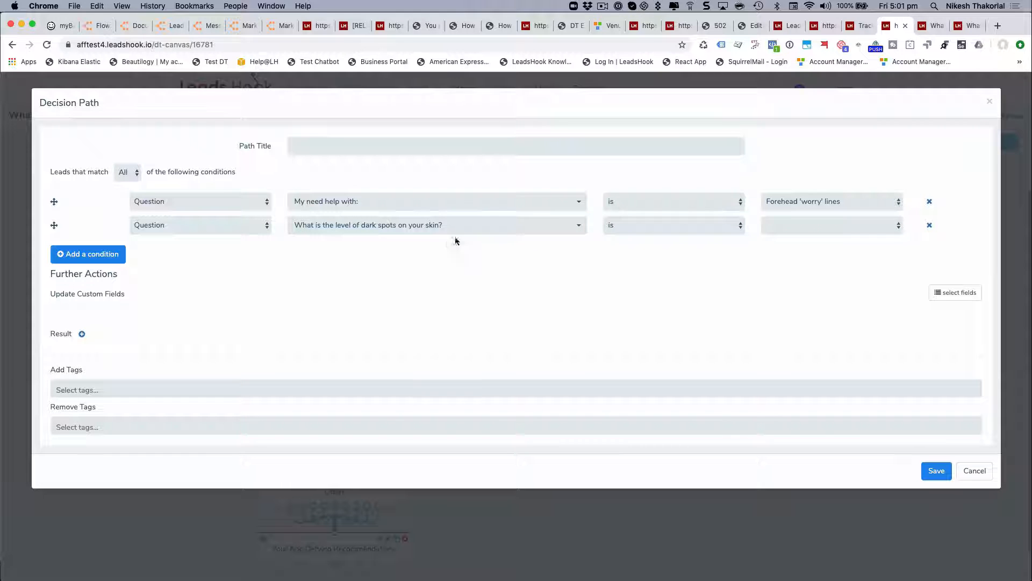
left_click(784, 225)
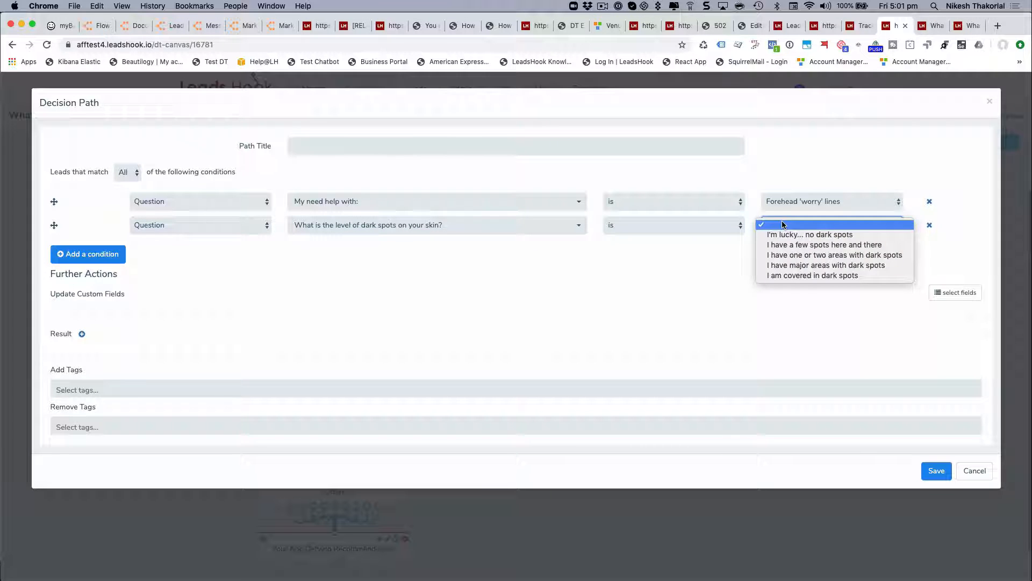
left_click(799, 276)
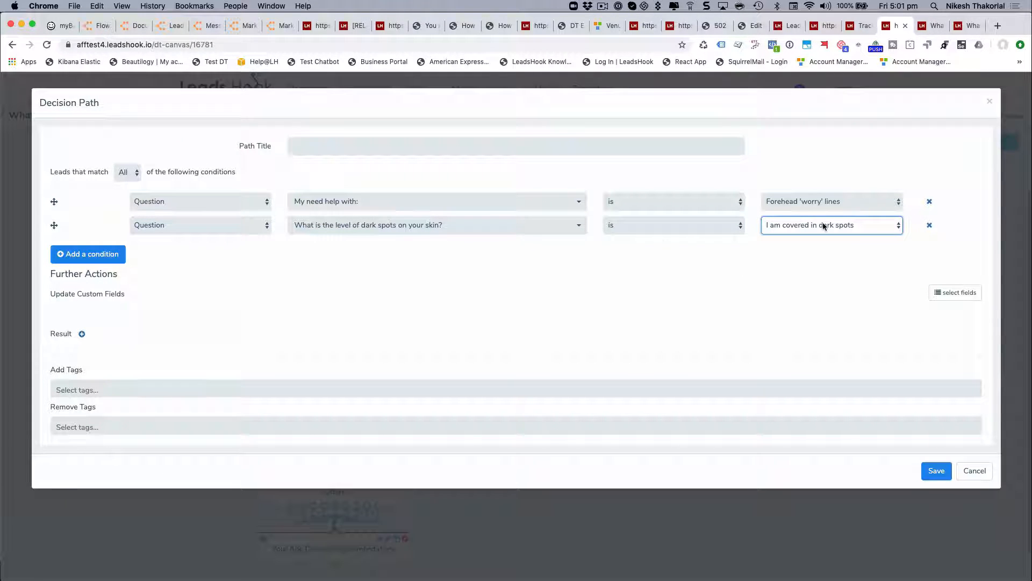
left_click(809, 296)
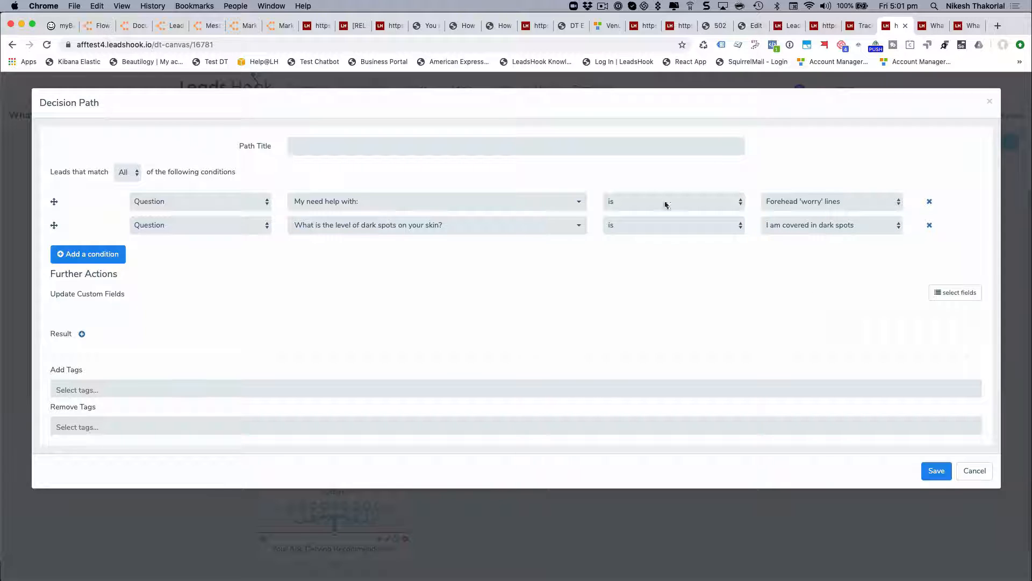
- Title the decision path "CTA; Worry Lines + dark spots"
left_click(348, 146)
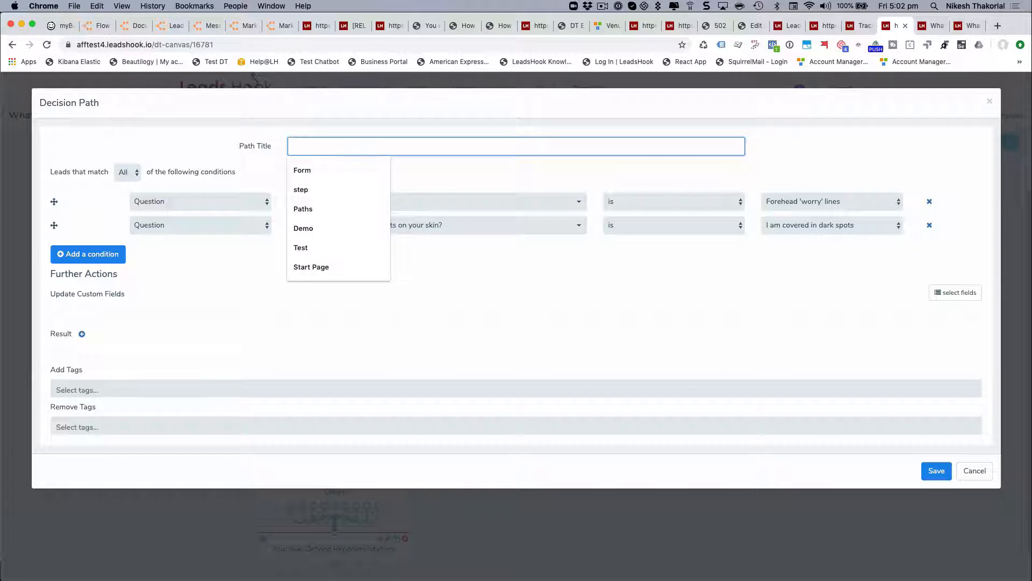
type("CTa")
key("BackSpace")
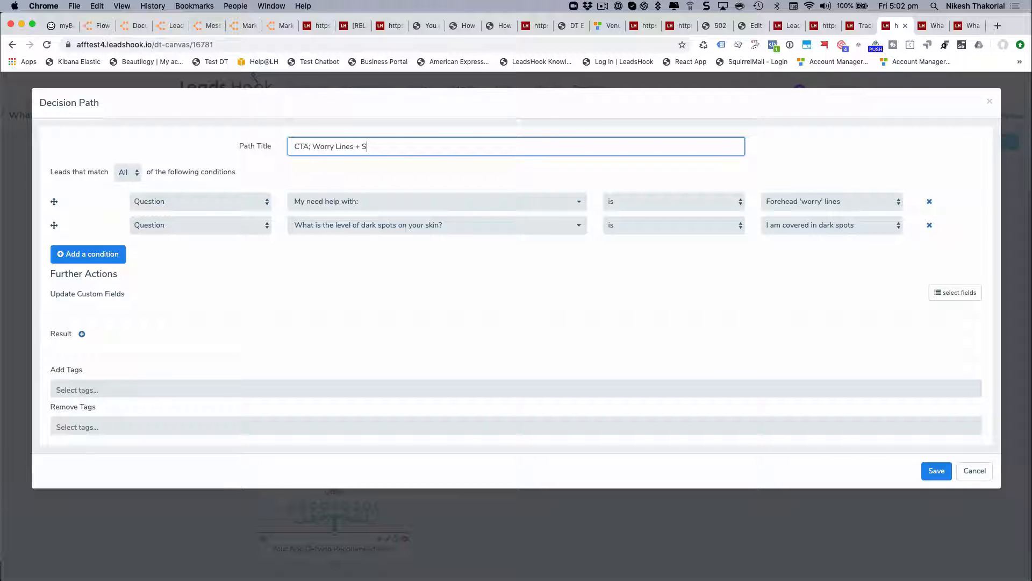
type("spots")
- Make the path update the consent custom field with text about dark spots and worry lines, and save the path
left_click(953, 293)
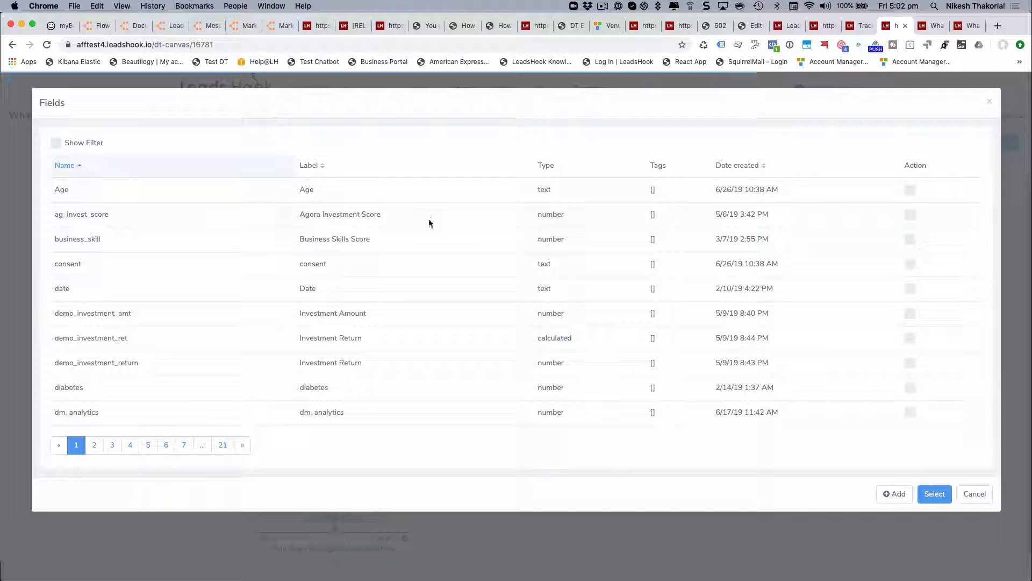
left_click(910, 264)
left_click(935, 492)
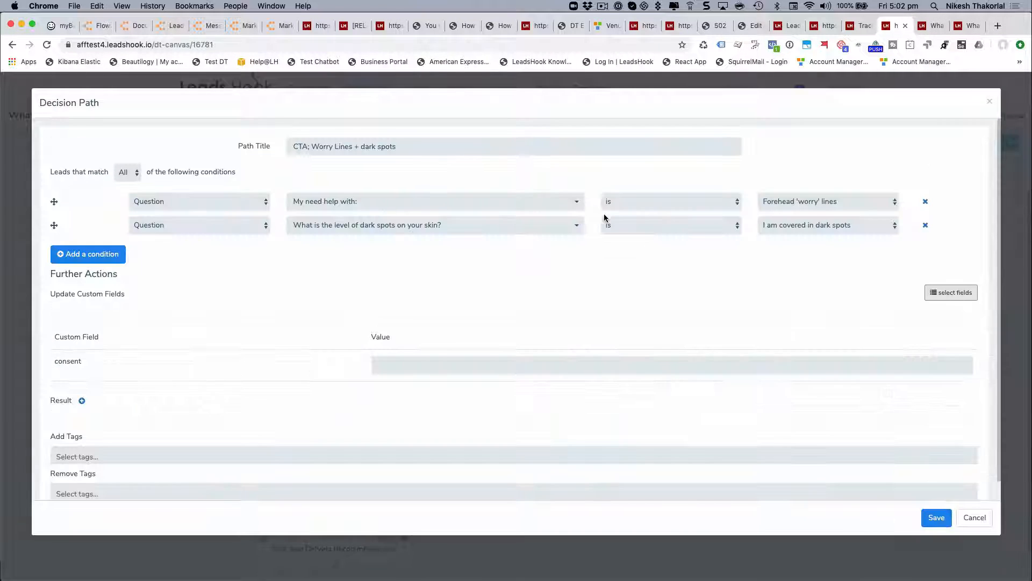
left_click(420, 363)
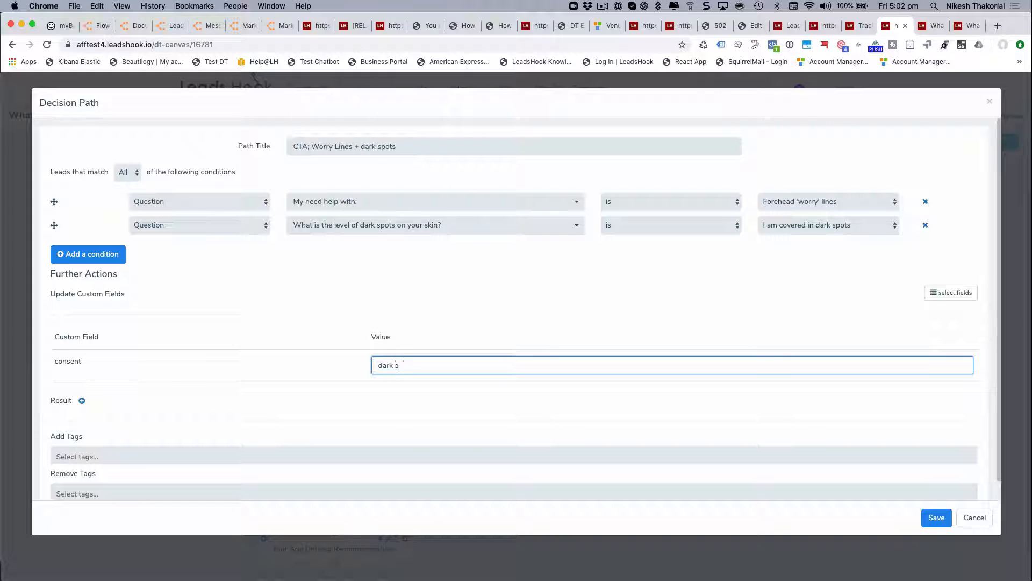
type("and worry lines")
left_click(938, 518)
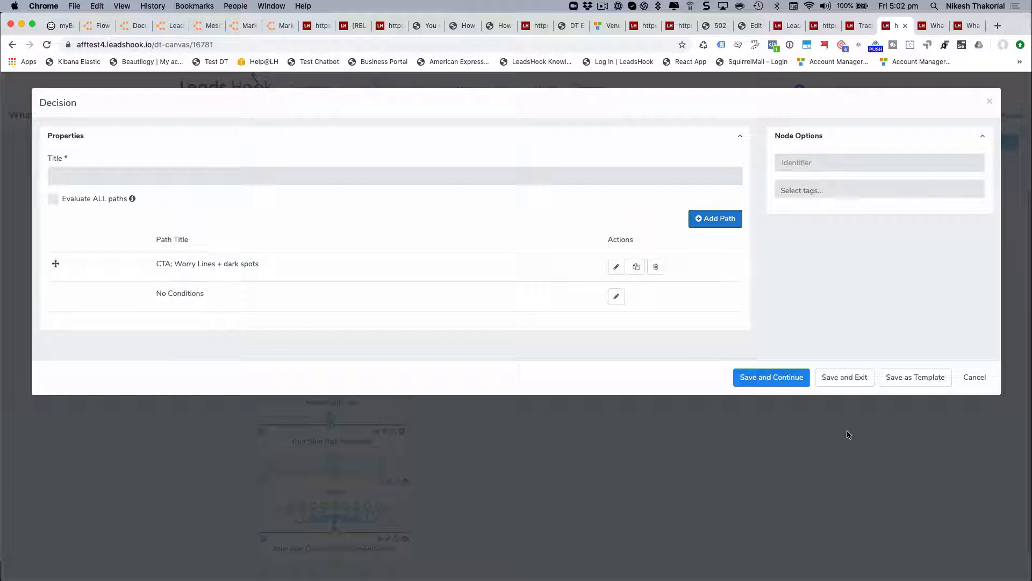
- Title the decision node "CTAs", save it and exit to the canvas
left_click(845, 381)
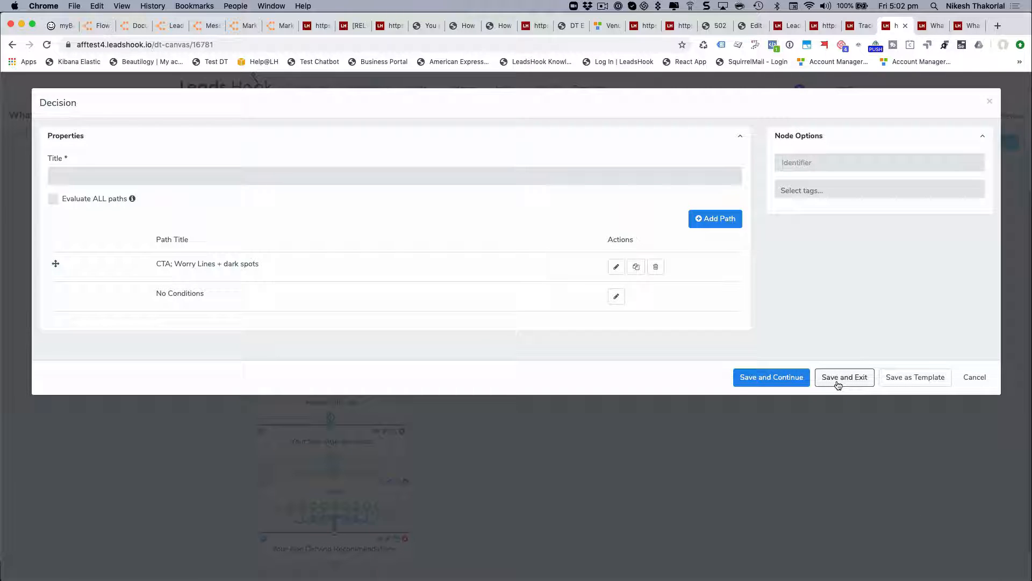
left_click(111, 170)
type("C")
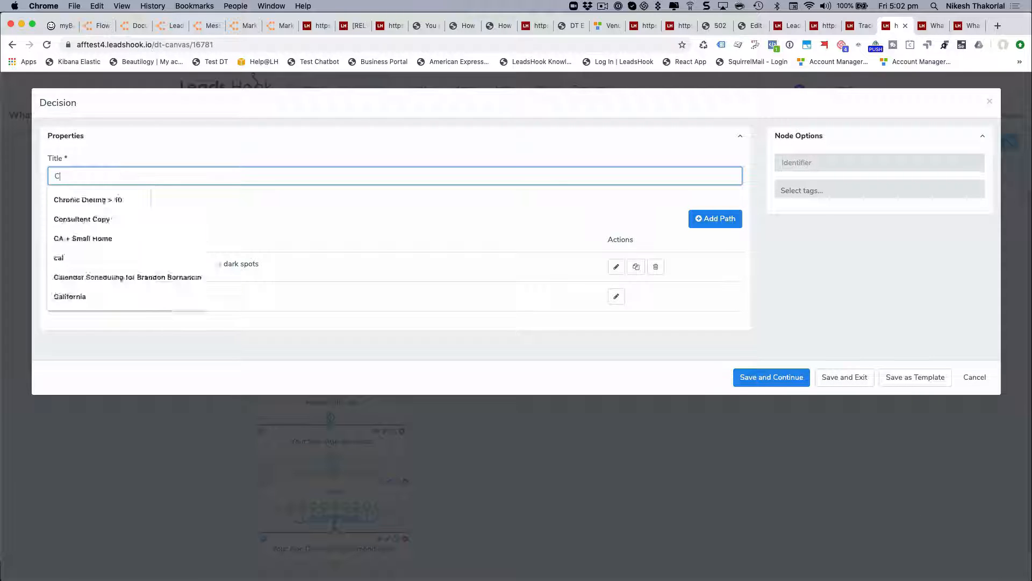
type("TAs")
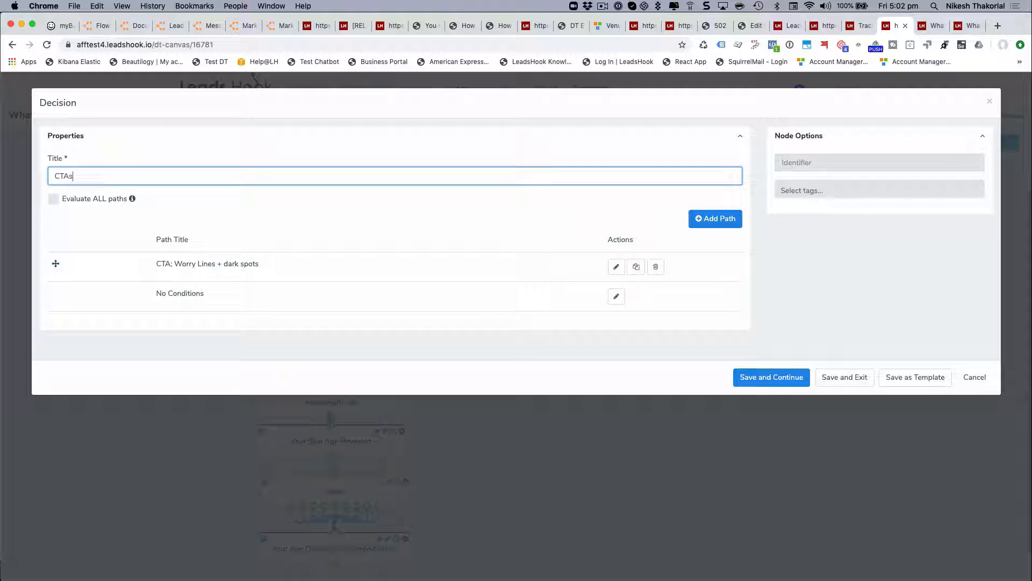
left_click(844, 378)
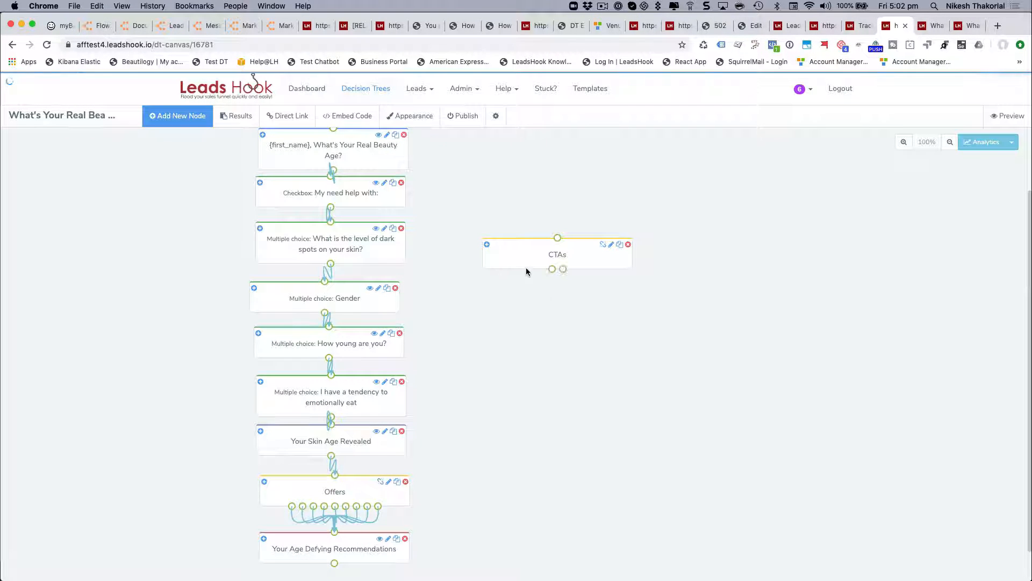
- Place the CTAs node near "Your Skin Age Revealed", nudge that form down, and move the "I have a tendency to emotionally eat" question out of the node column
left_click_drag(526, 271, 494, 482)
scroll(491, 477, "down", 1)
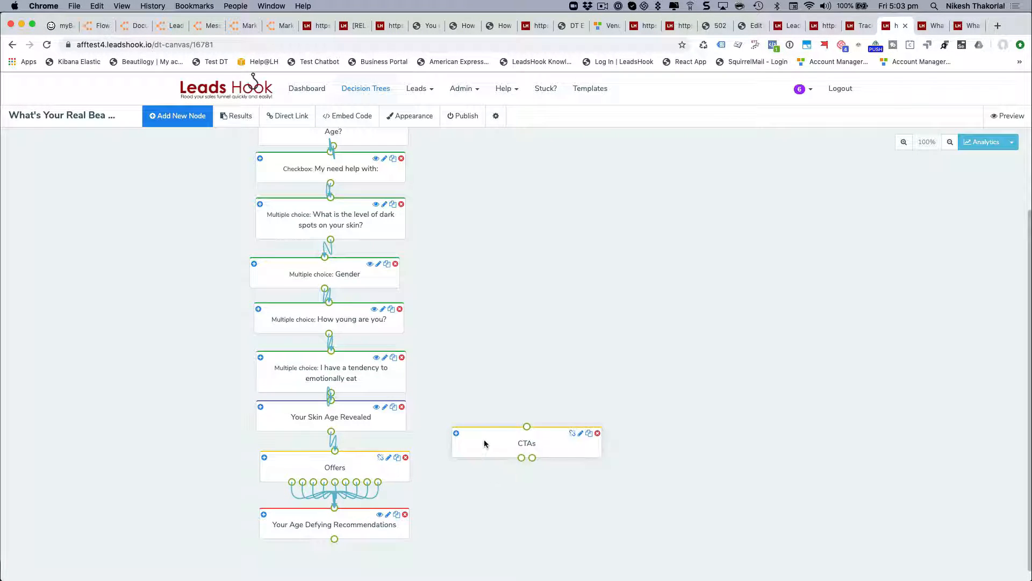
left_click_drag(485, 443, 472, 396)
left_click_drag(396, 423, 389, 431)
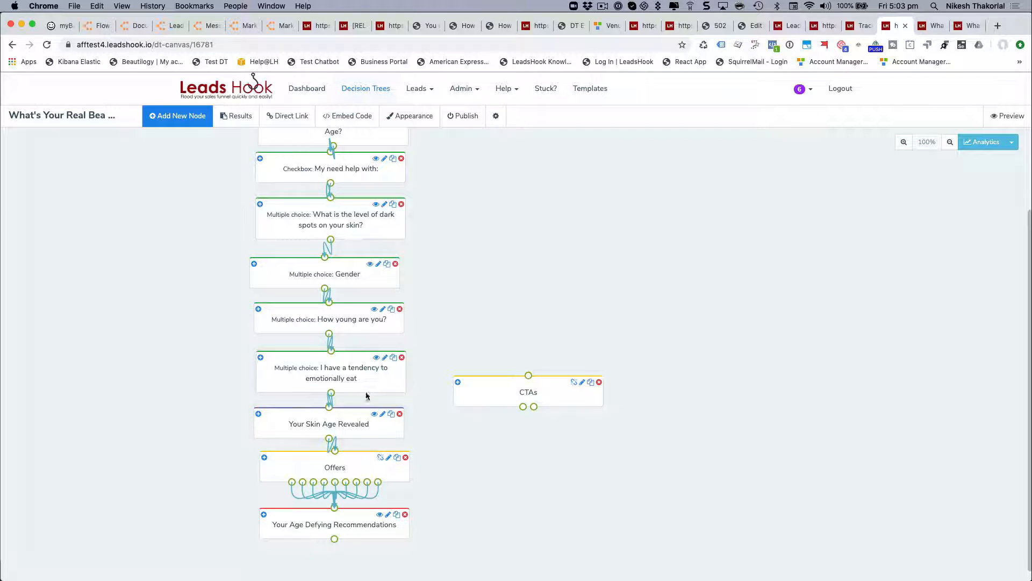
left_click_drag(371, 387, 240, 382)
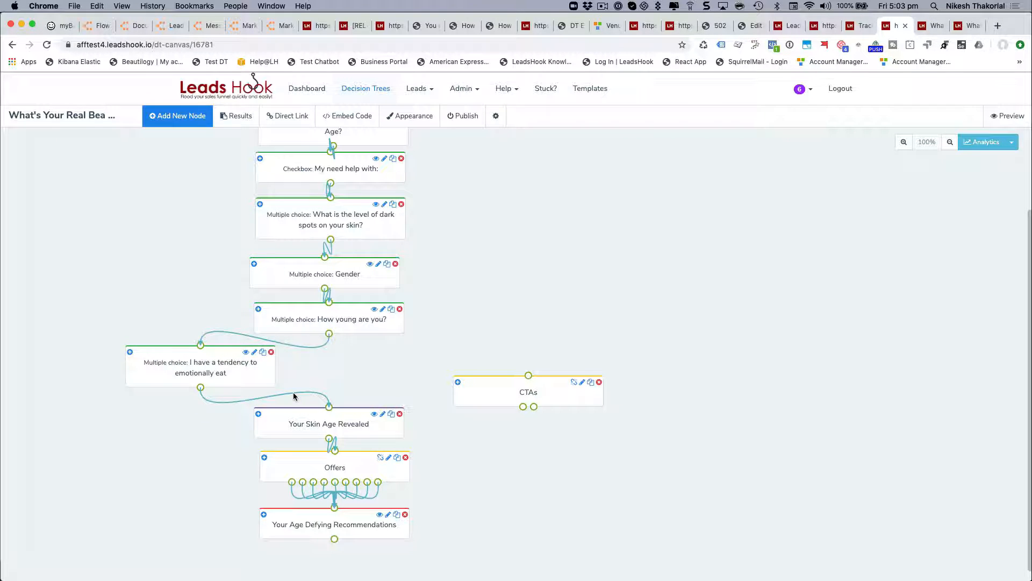
- Remove the emotional-eating question's link to "Your Skin Age Revealed" and connect that question to the CTAs decision node instead
left_click(270, 400)
left_click_drag(201, 388, 529, 375)
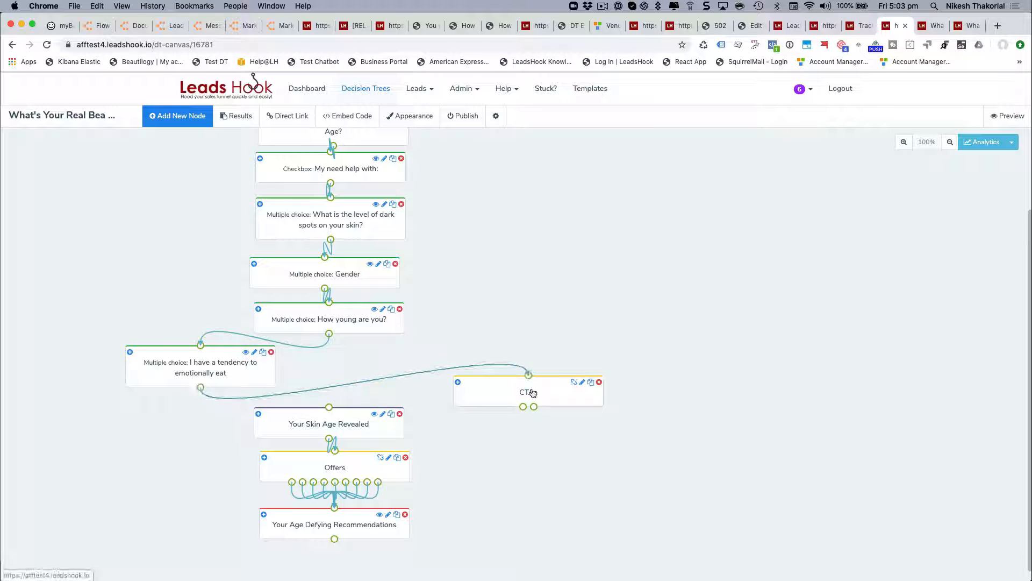
- Review the conditions and consent value of the "CTA; Worry Lines + dark spots" path in the CTAs node, and return to the canvas
left_click(582, 381)
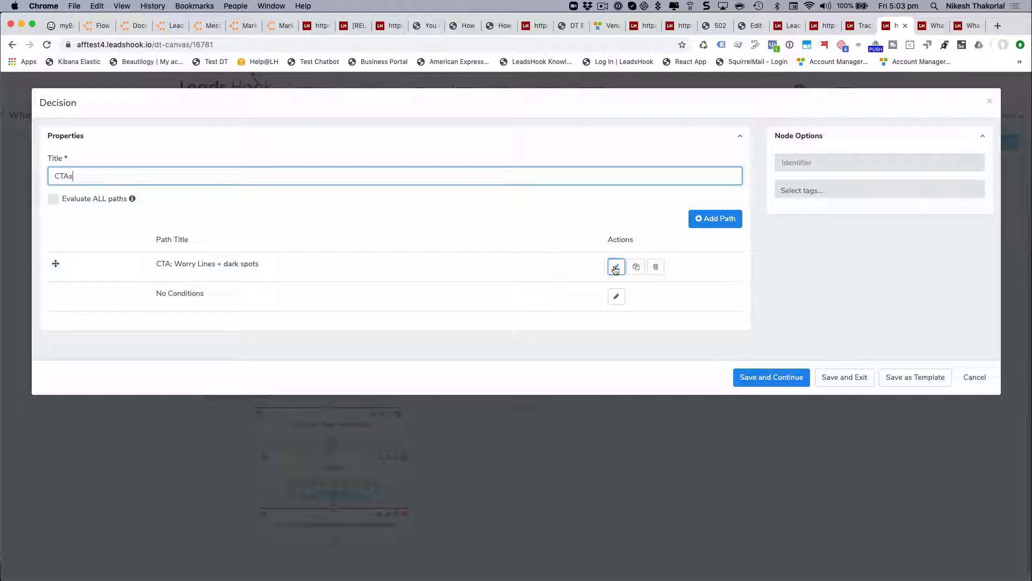
left_click(616, 268)
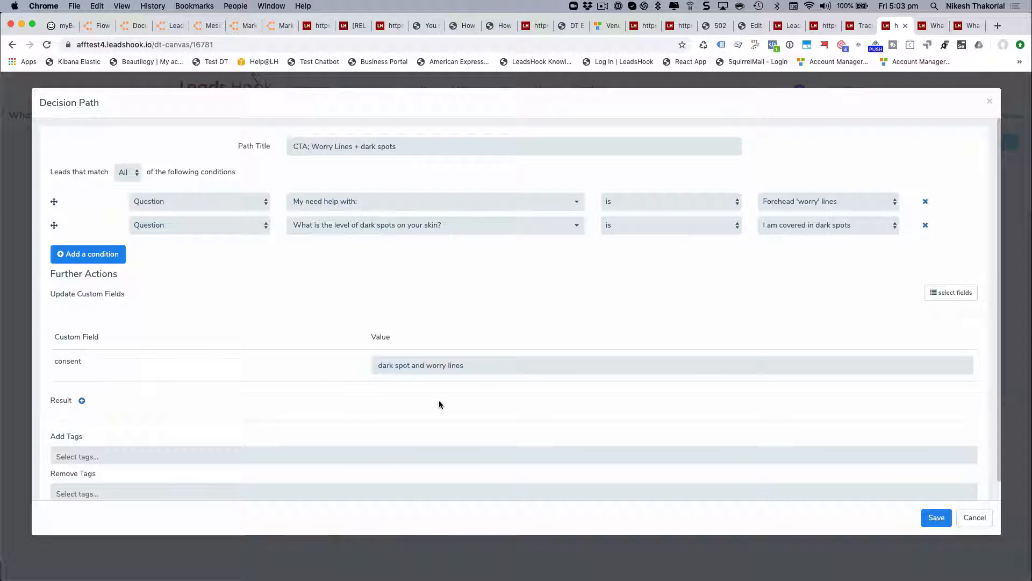
left_click(974, 518)
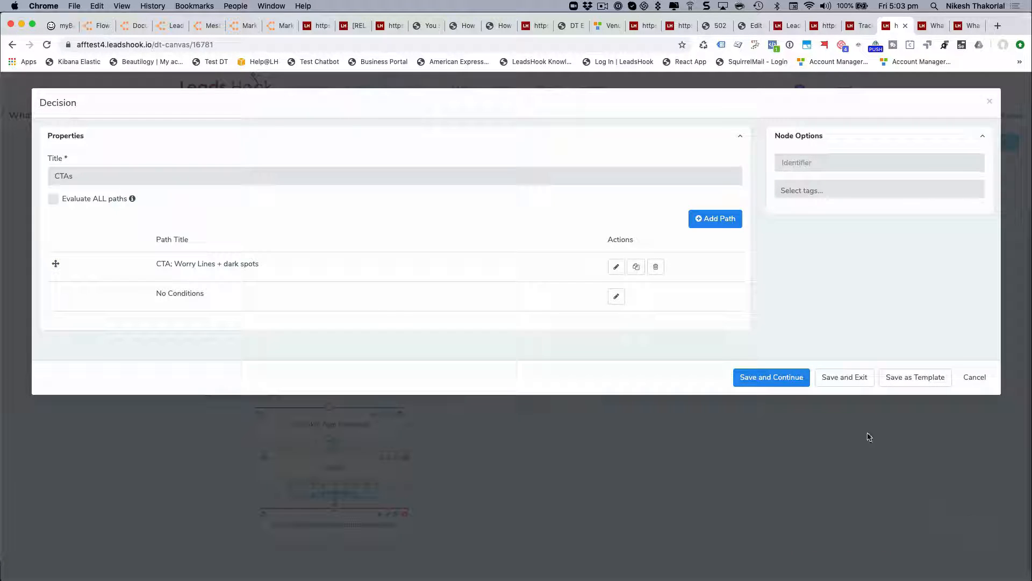
left_click(847, 377)
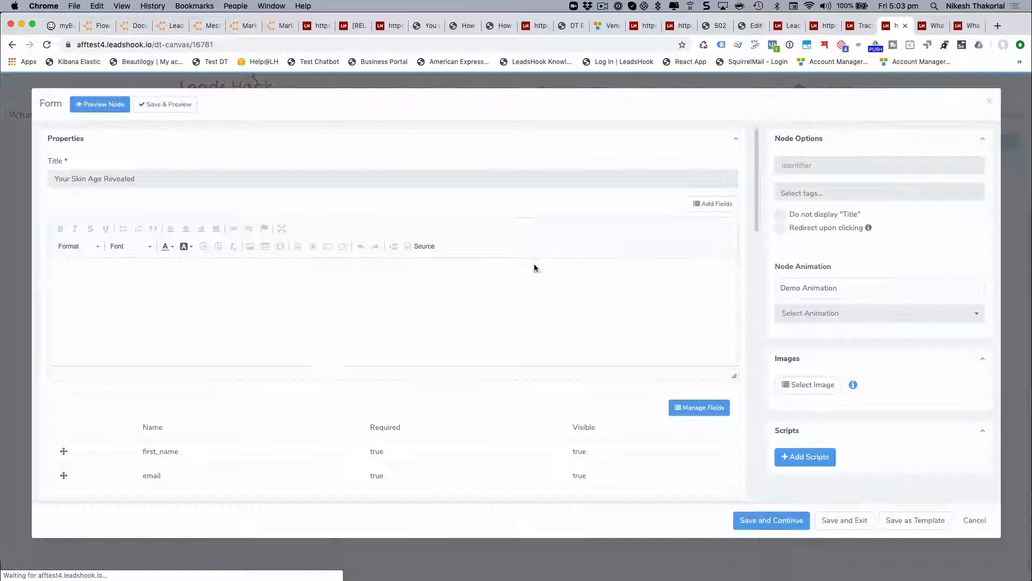
- Set the "Your Skin Age Revealed" form's button text to "Get My Personal Results to Eliminate {consent}" and save the form
scroll(314, 369, "down", 15)
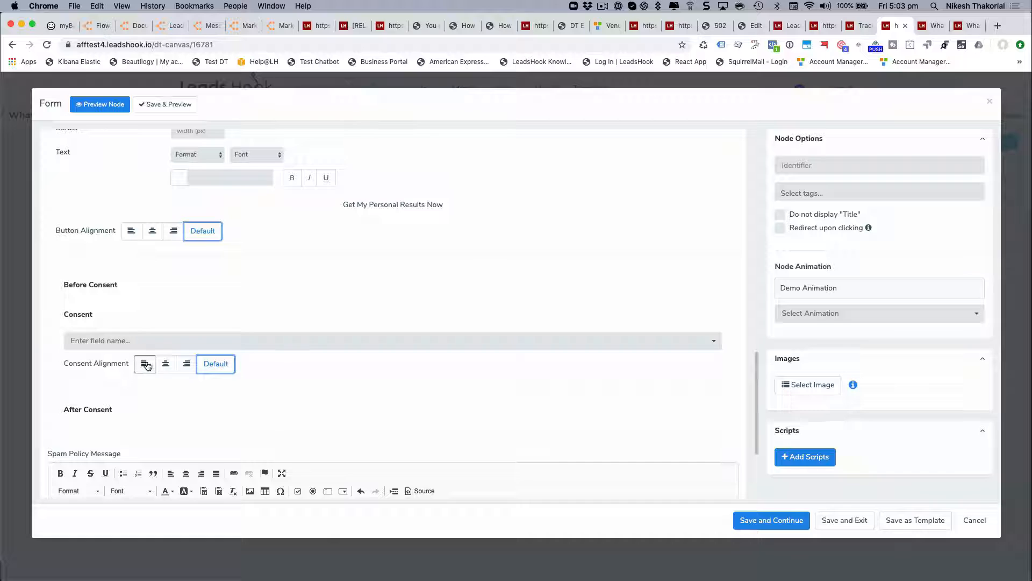
scroll(145, 362, "down", 4)
scroll(162, 359, "up", 8)
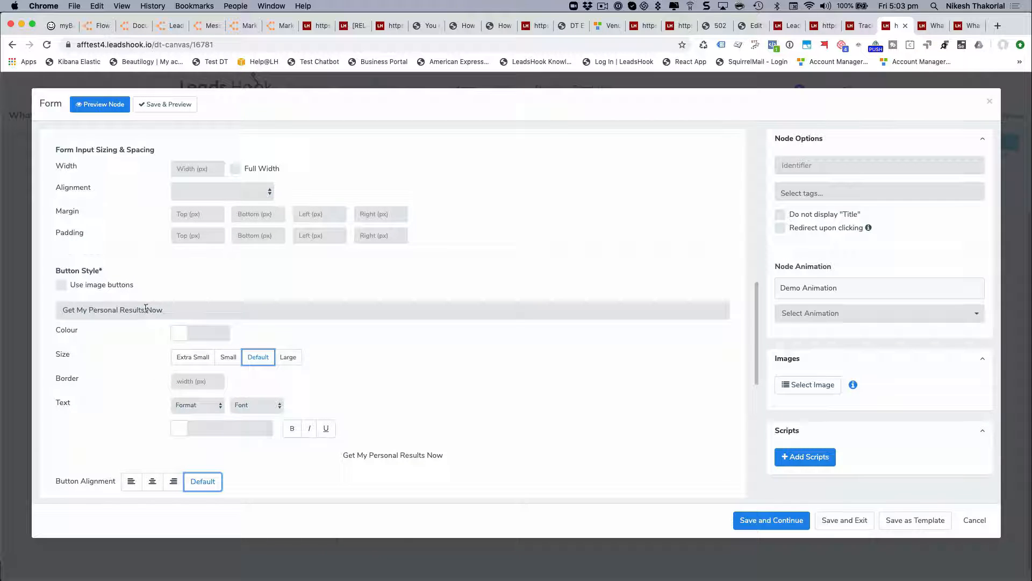
left_click(146, 310)
key("Delete")
key("Delete")
key("Delete")
key("Delete")
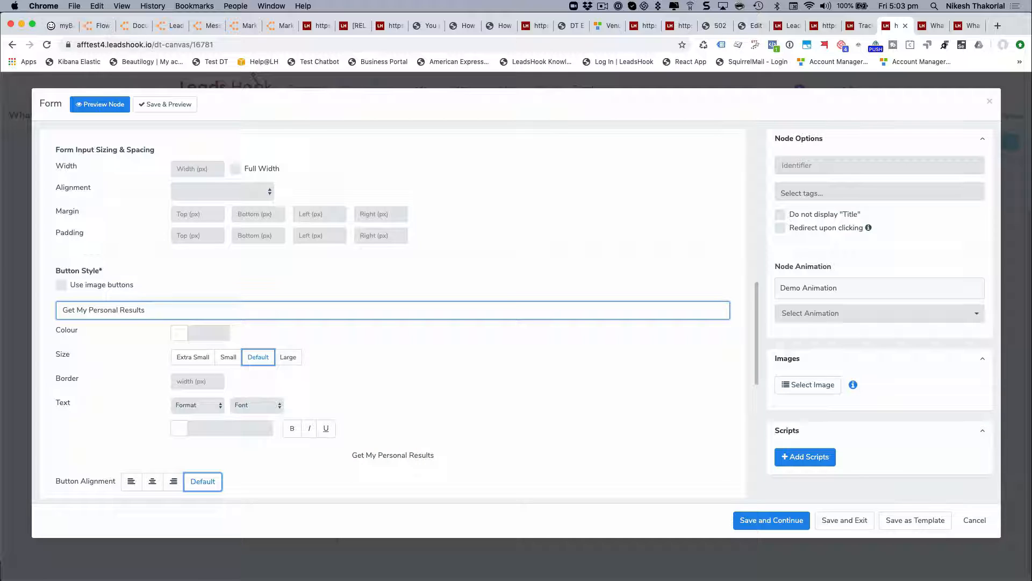
type("to Eliminat")
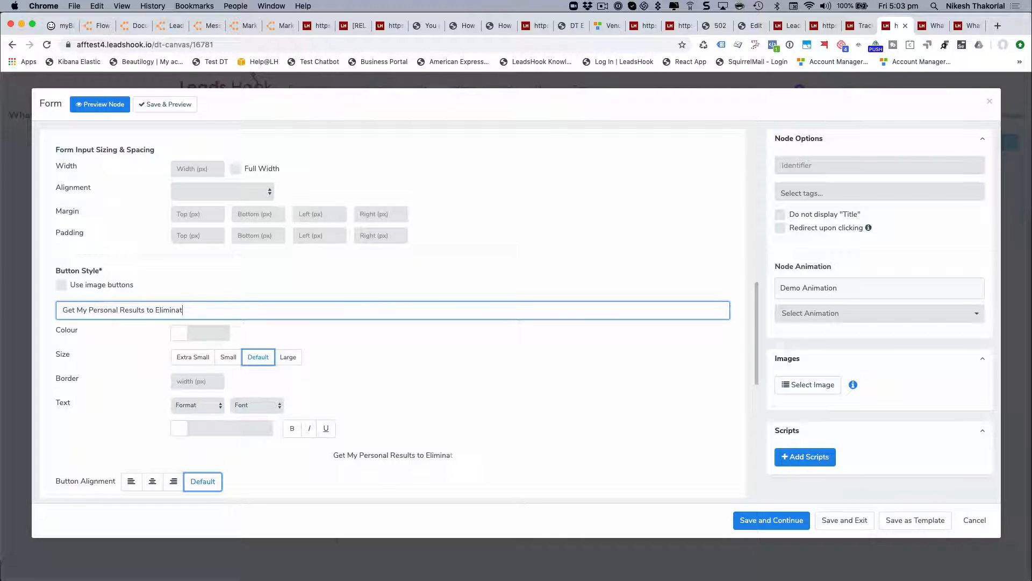
type("e {consent")
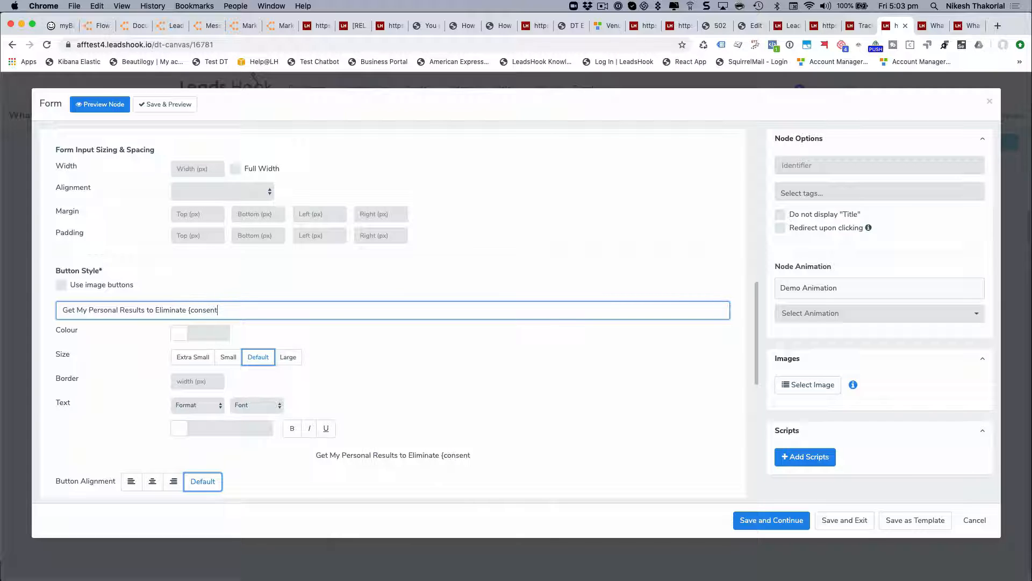
type("}")
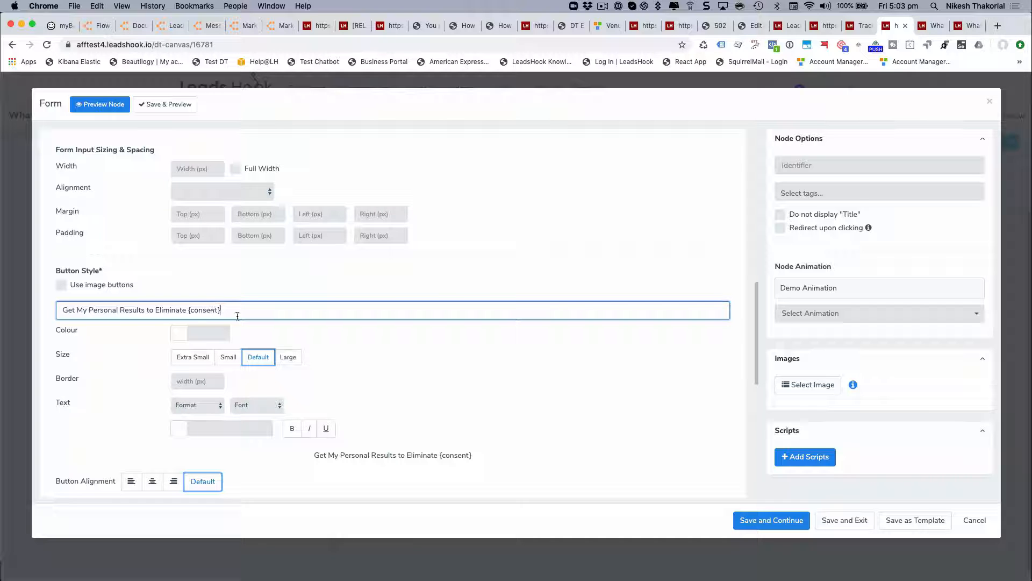
scroll(237, 317, "up", 4)
scroll(405, 284, "down", 8)
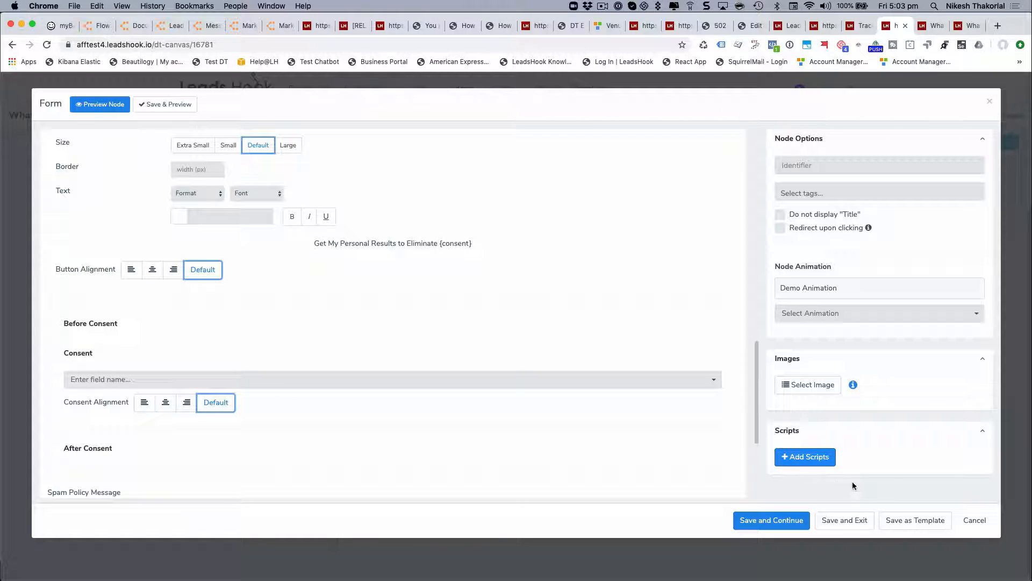
left_click(852, 520)
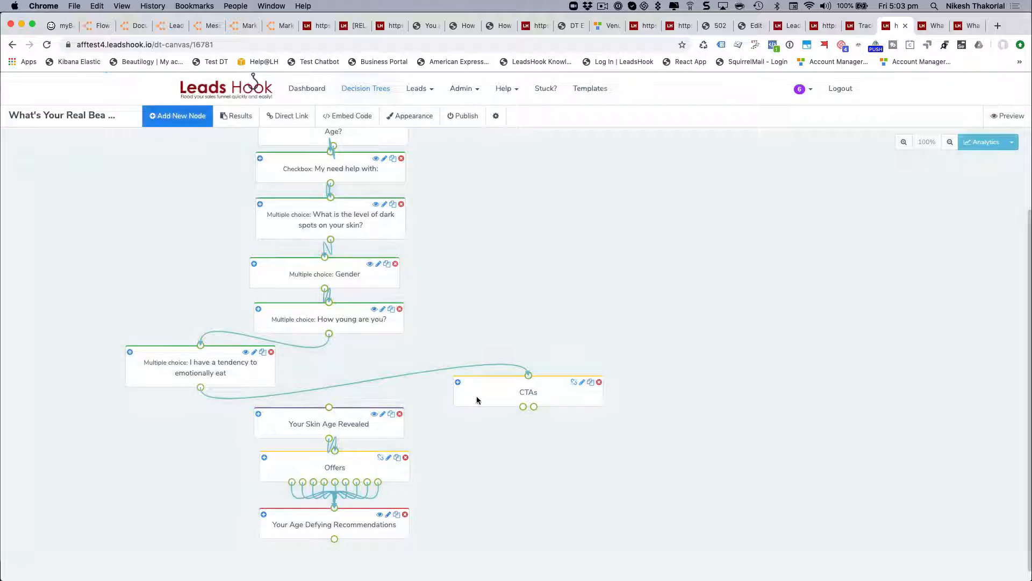
- Connect the CTAs node's first output to the "Your Skin Age Revealed" form and move the CTAs node slightly up
left_click_drag(523, 407, 329, 406)
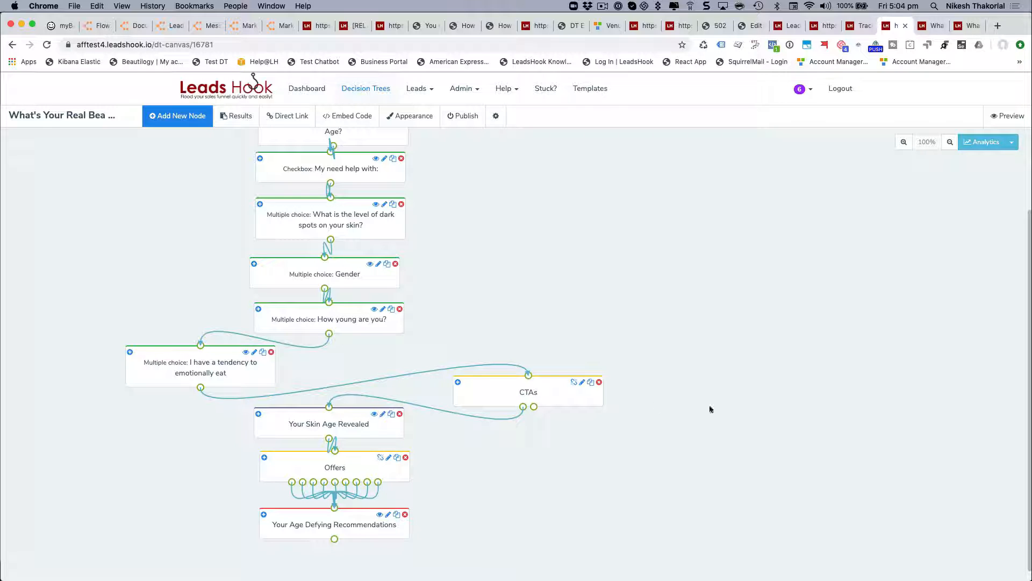
left_click_drag(563, 400, 560, 383)
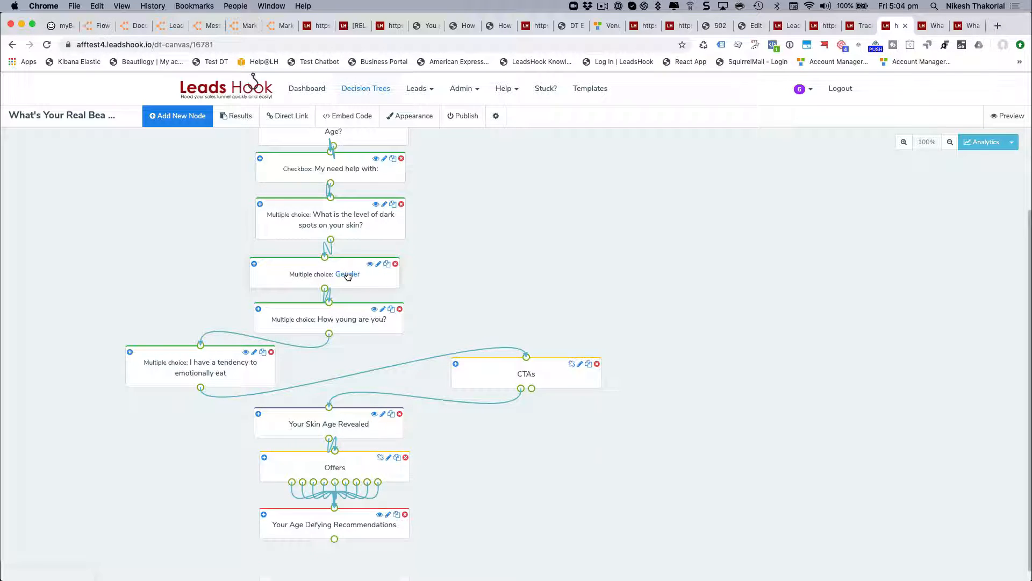
- Examine the decision tree's flow from the opening node through the questions and CTAs node to the final recommendations
scroll(346, 271, "up", 1)
scroll(348, 276, "up", 1)
scroll(347, 269, "down", 2)
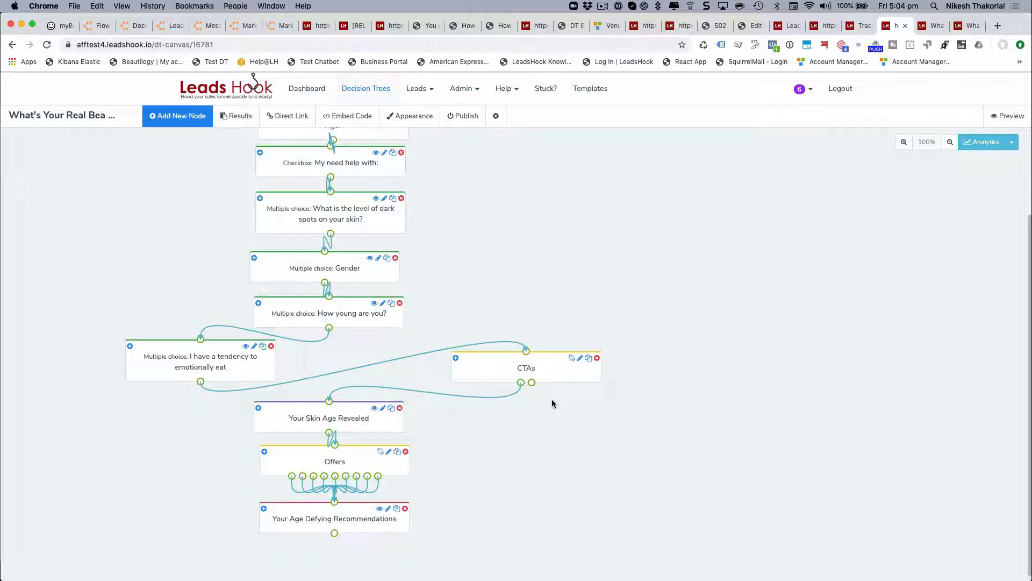
scroll(552, 401, "up", 2)
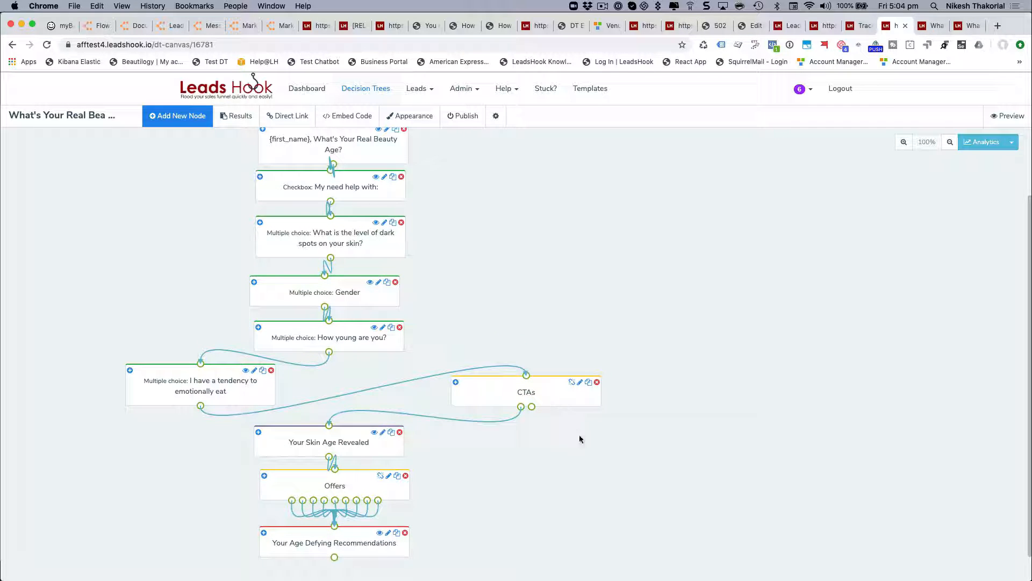
scroll(575, 431, "down", 2)
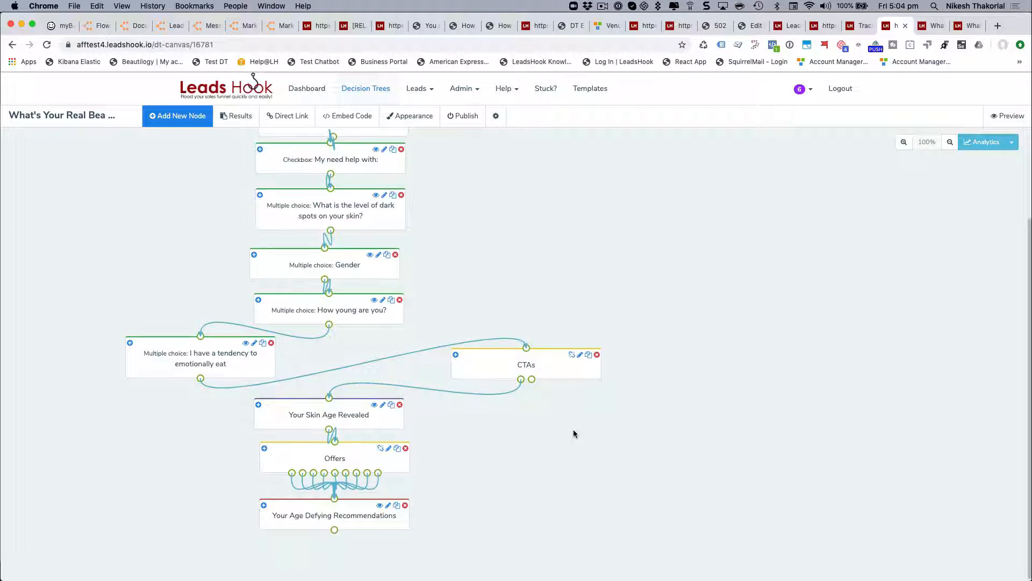
scroll(573, 433, "up", 2)
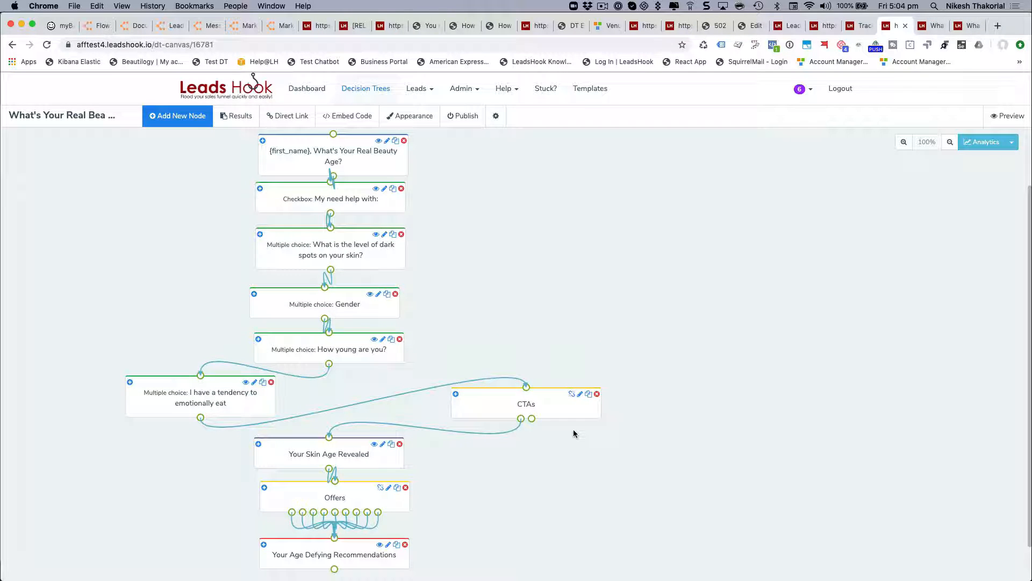
scroll(573, 433, "up", 2)
scroll(627, 386, "down", 1)
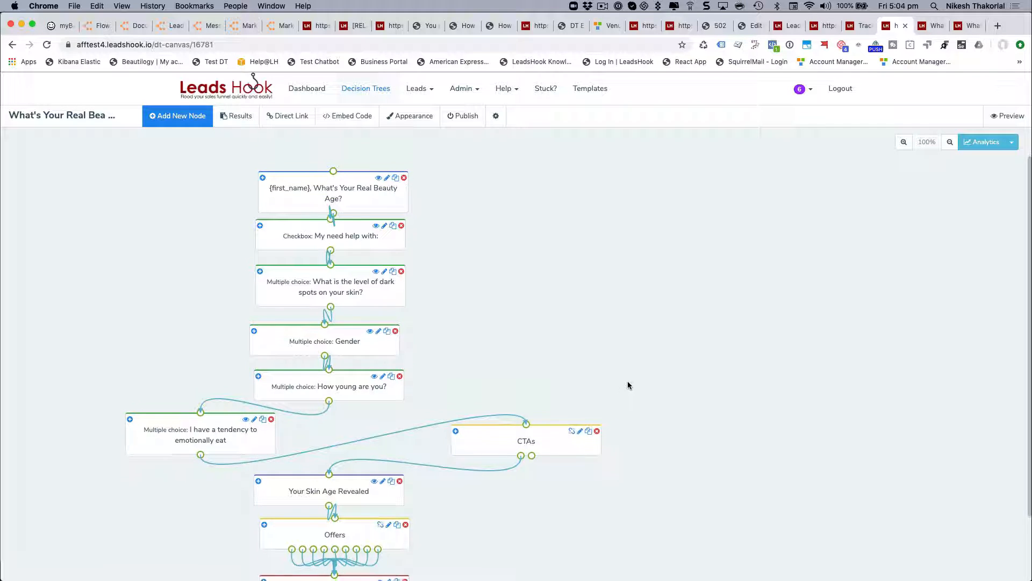